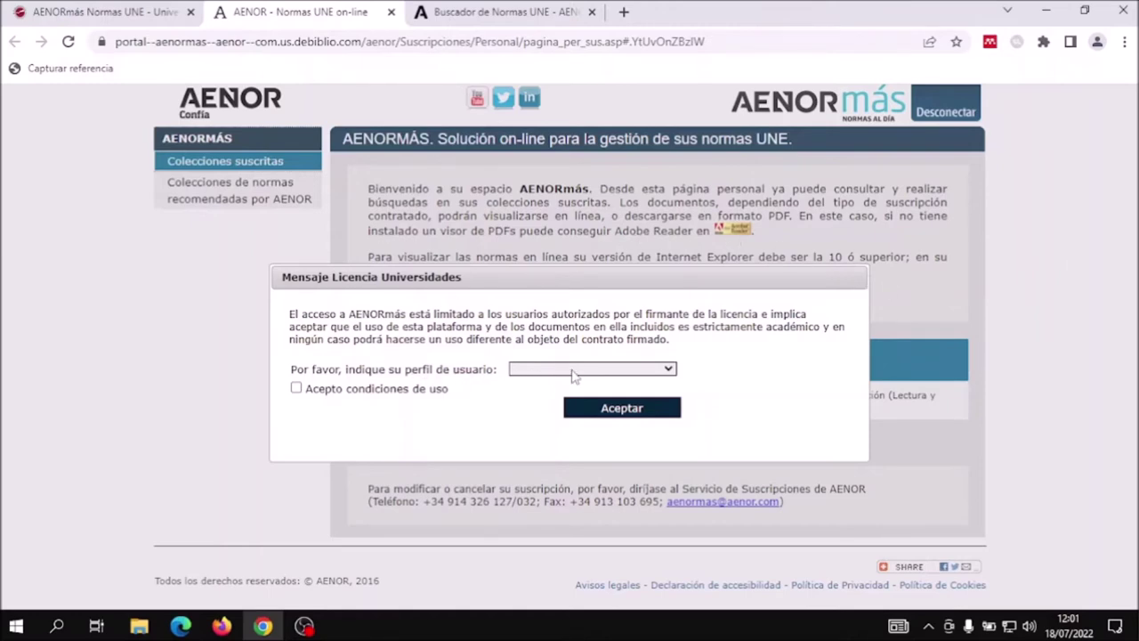
# - Set the user profile to Personal de Universidad, agree to the conditions of use and accept the university licence message
pyautogui.click(573, 372)
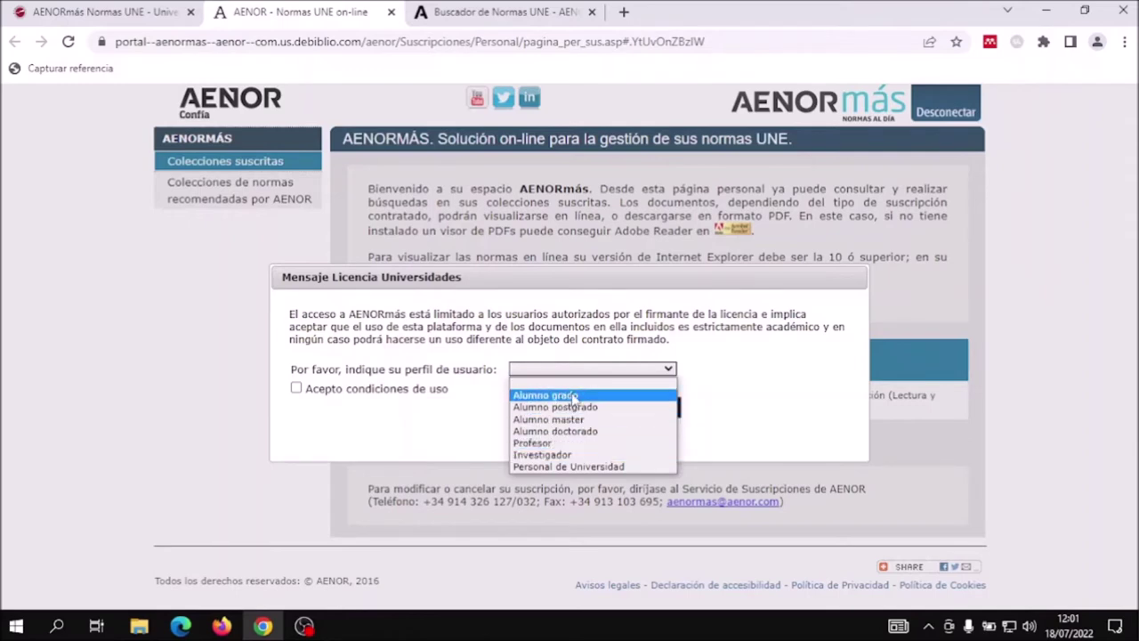
pyautogui.click(589, 467)
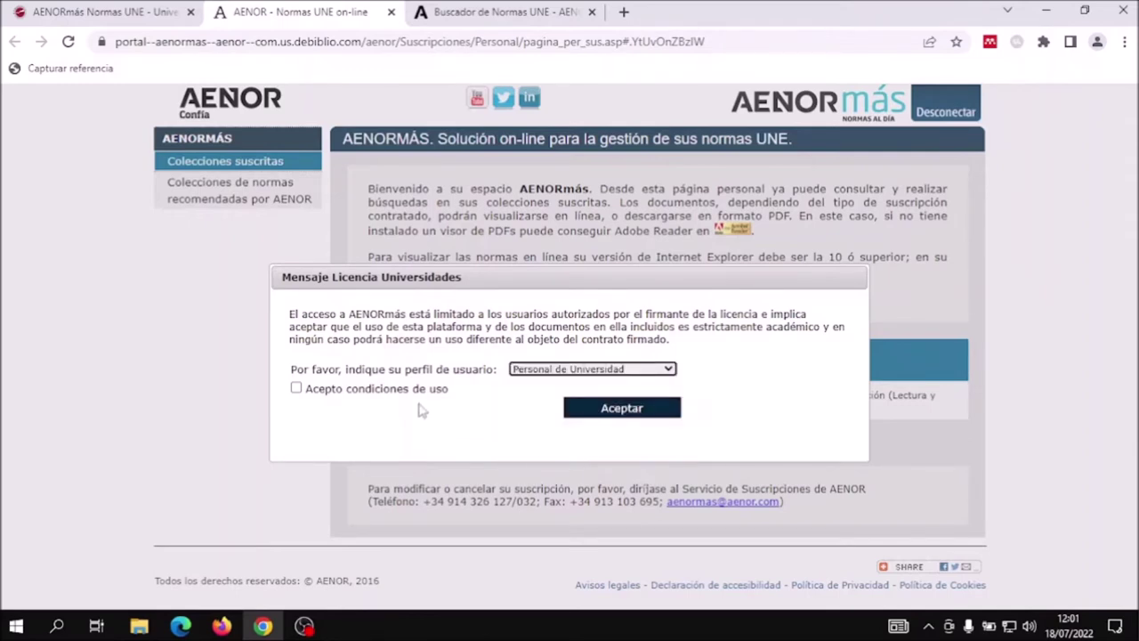
pyautogui.moveTo(632, 326); pyautogui.dragTo(823, 328)
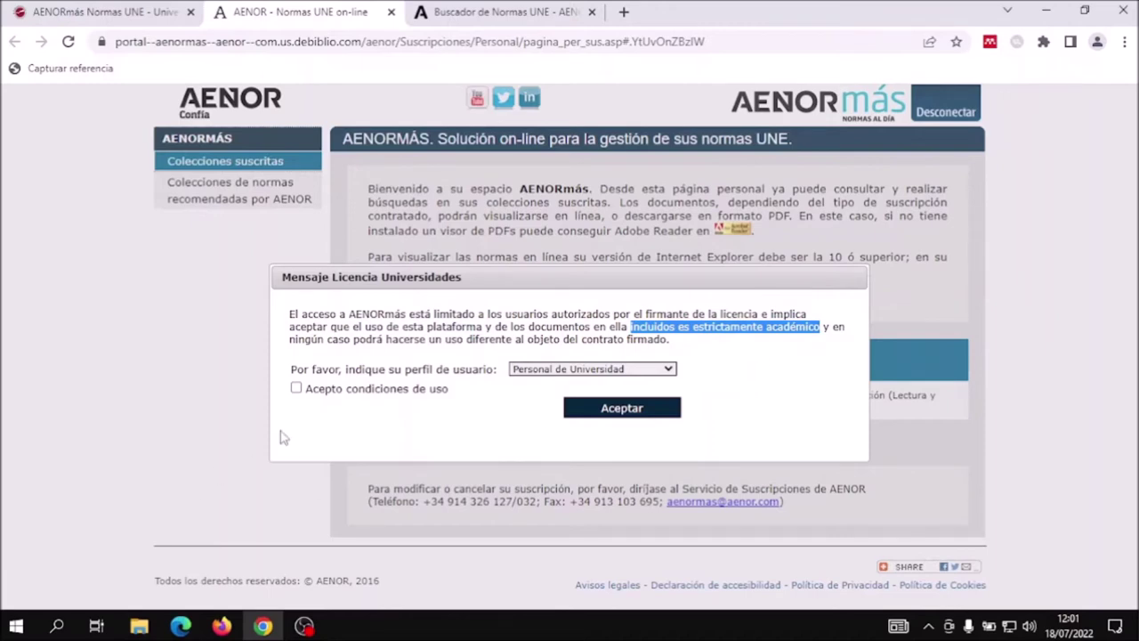
pyautogui.click(296, 389)
pyautogui.click(618, 412)
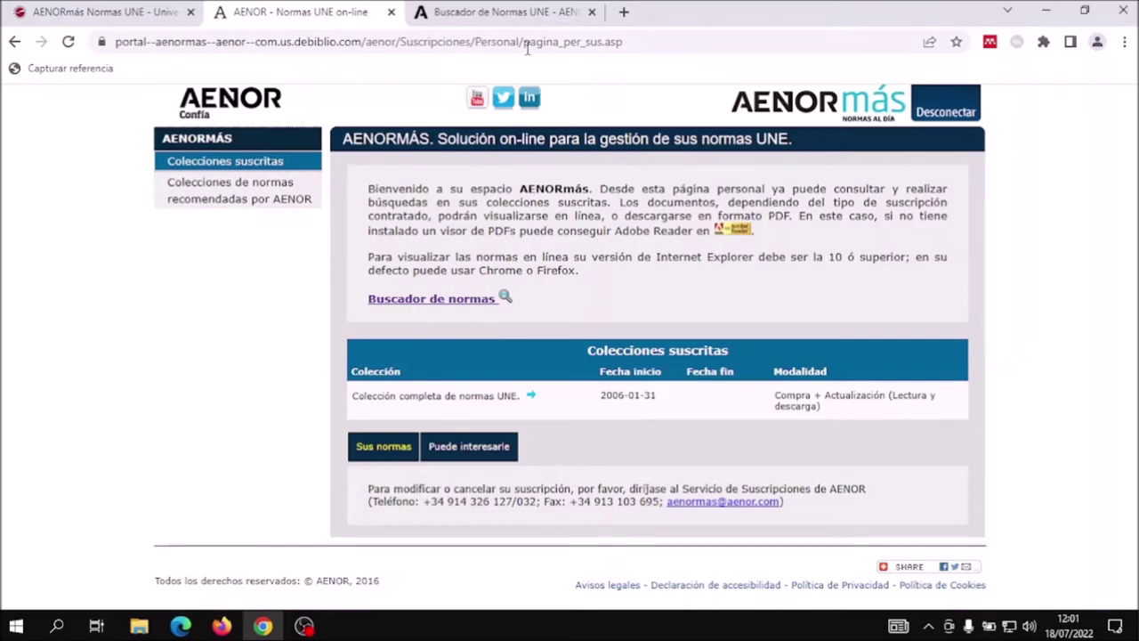
# - Open the standards search, search the complete UNE collection for code 8596 and review the listed standards
pyautogui.moveTo(513, 216); pyautogui.dragTo(795, 221)
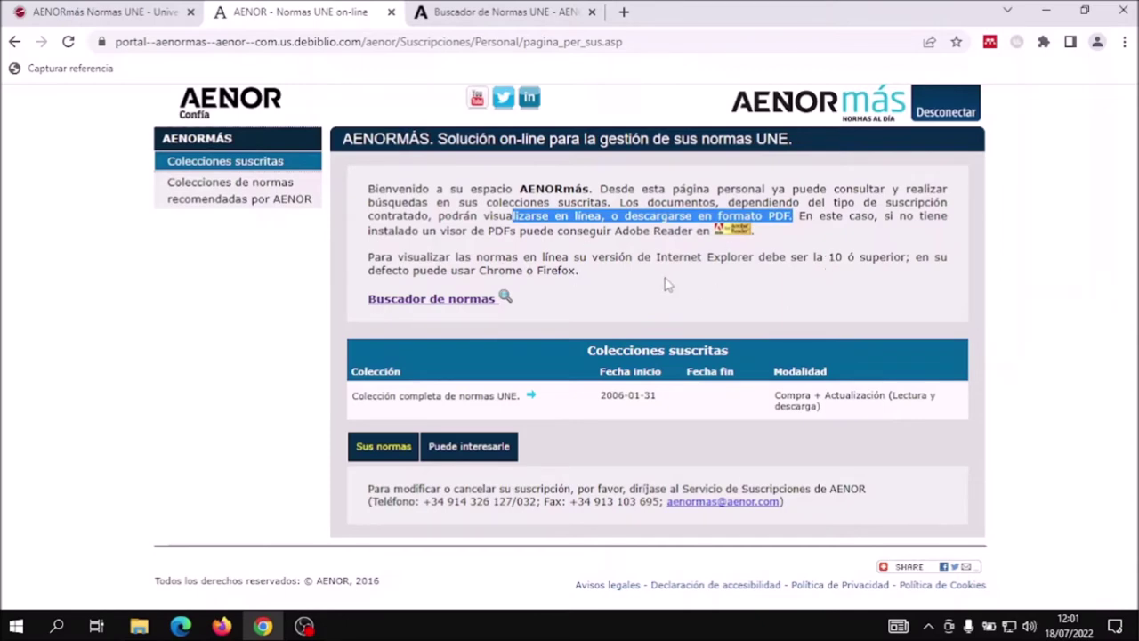
pyautogui.click(450, 302)
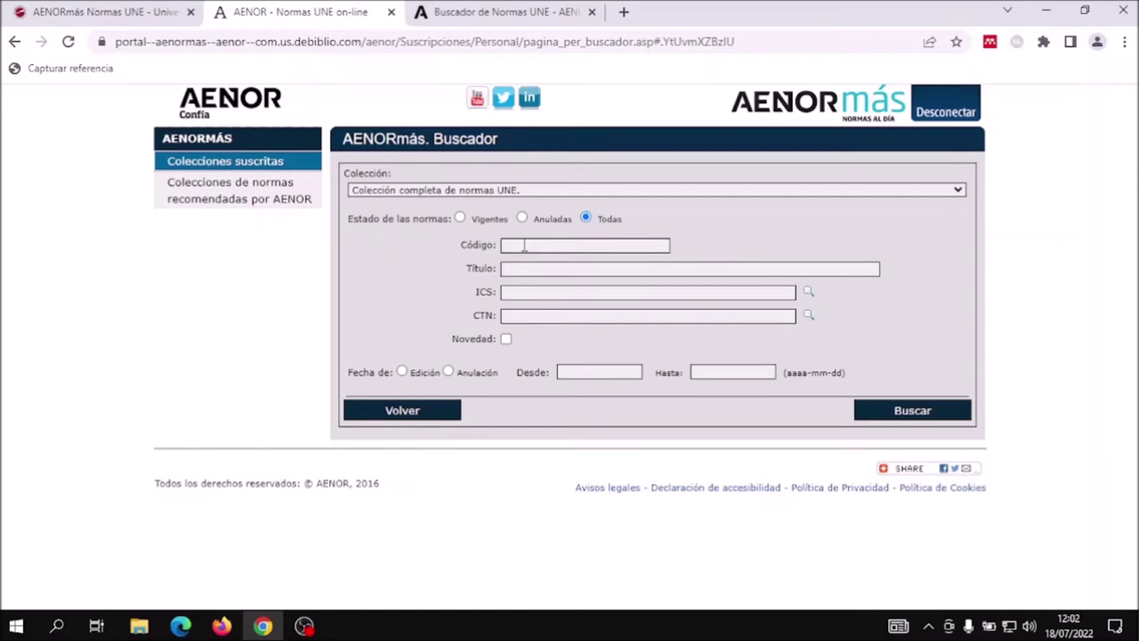
pyautogui.click(525, 247)
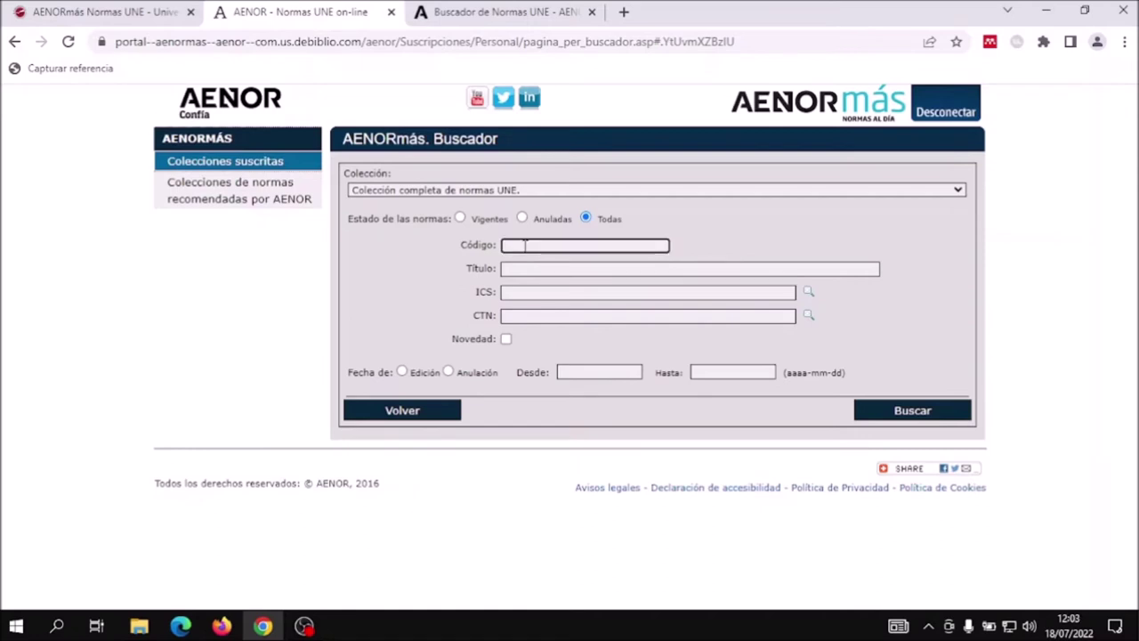
pyautogui.write('8596')
pyautogui.click(922, 415)
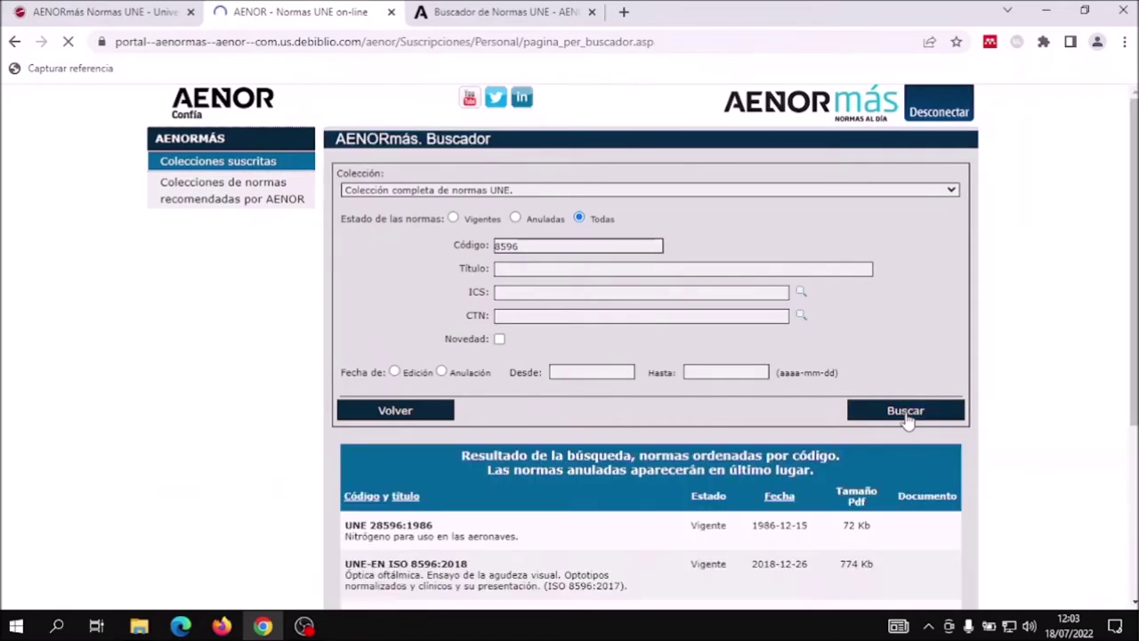
pyautogui.scroll(-3, 908, 420)
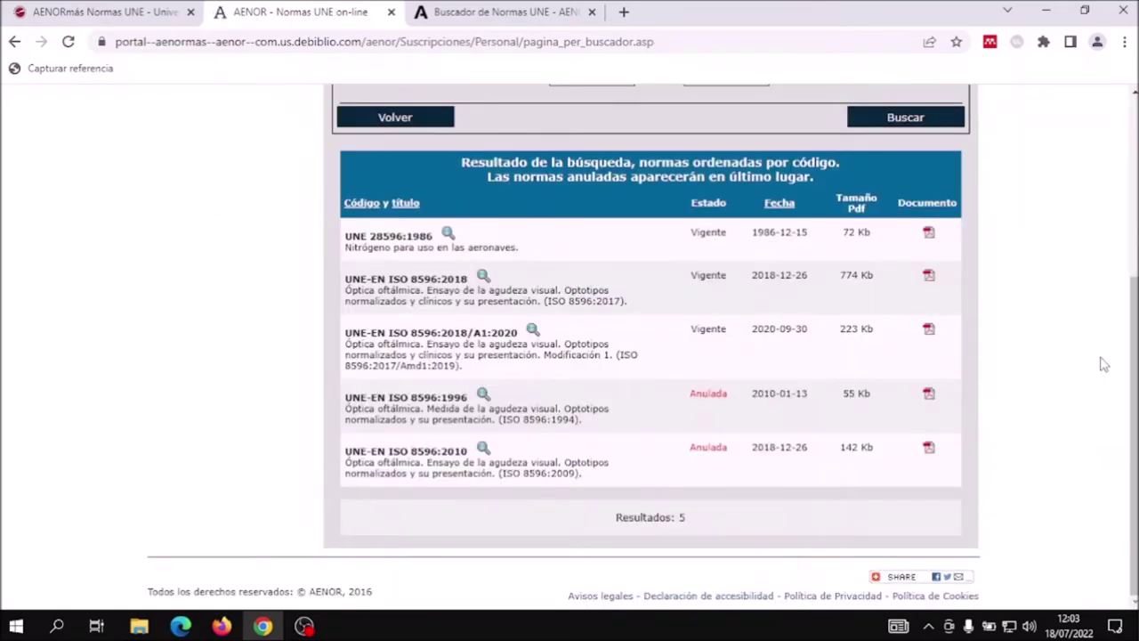
pyautogui.scroll(2, 1043, 356)
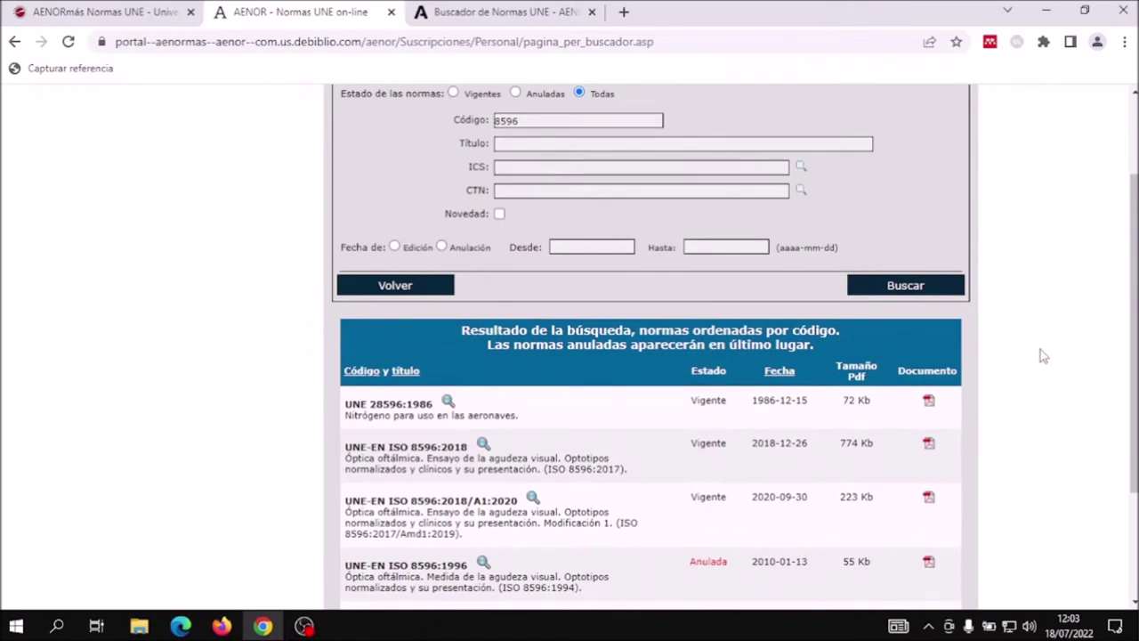
pyautogui.scroll(-2, 1044, 356)
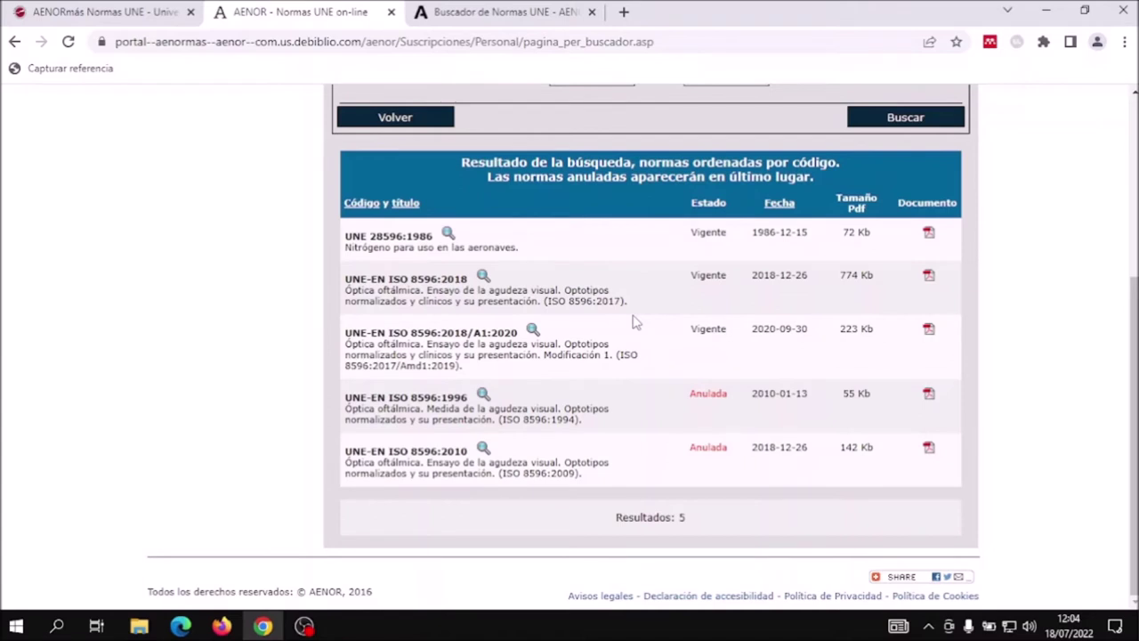
# - Clear the code filter and set the ICS to 13.020.40, chosen by searching the ICS descriptions for "medio ambiente"
pyautogui.scroll(3, 635, 323)
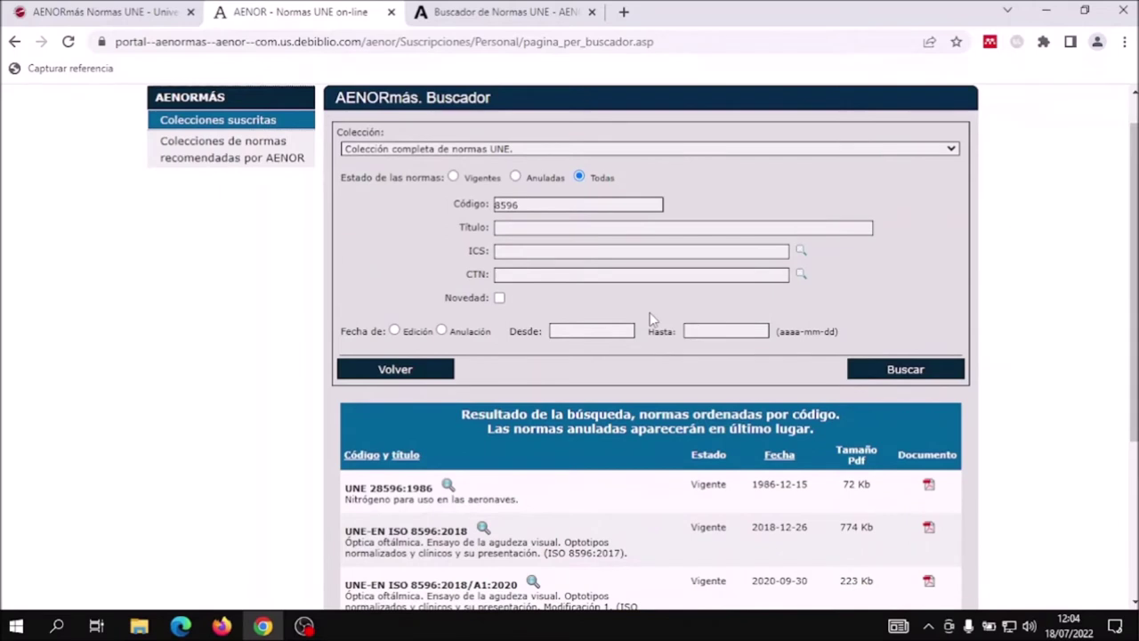
pyautogui.moveTo(548, 205); pyautogui.dragTo(497, 205)
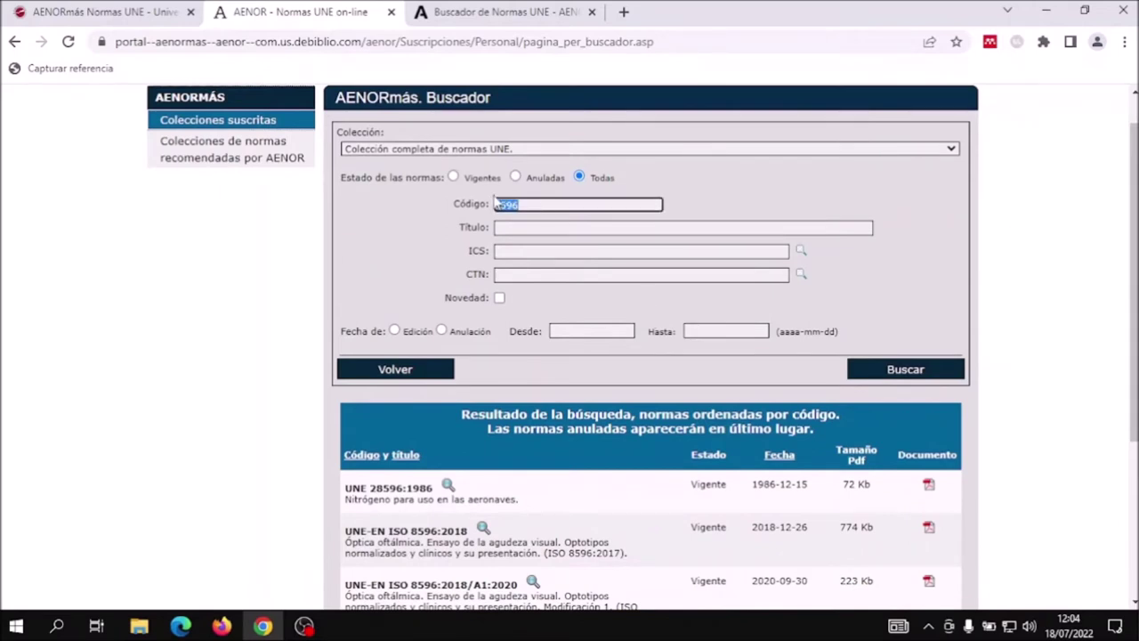
pyautogui.press('BackSpace')
pyautogui.click(801, 257)
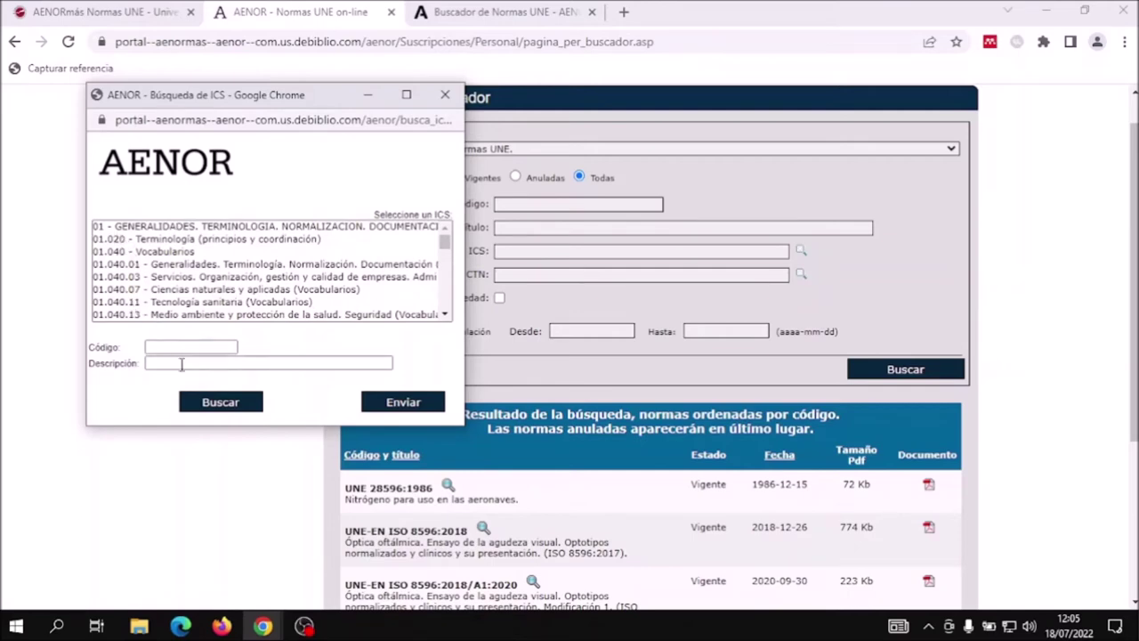
pyautogui.click(153, 364)
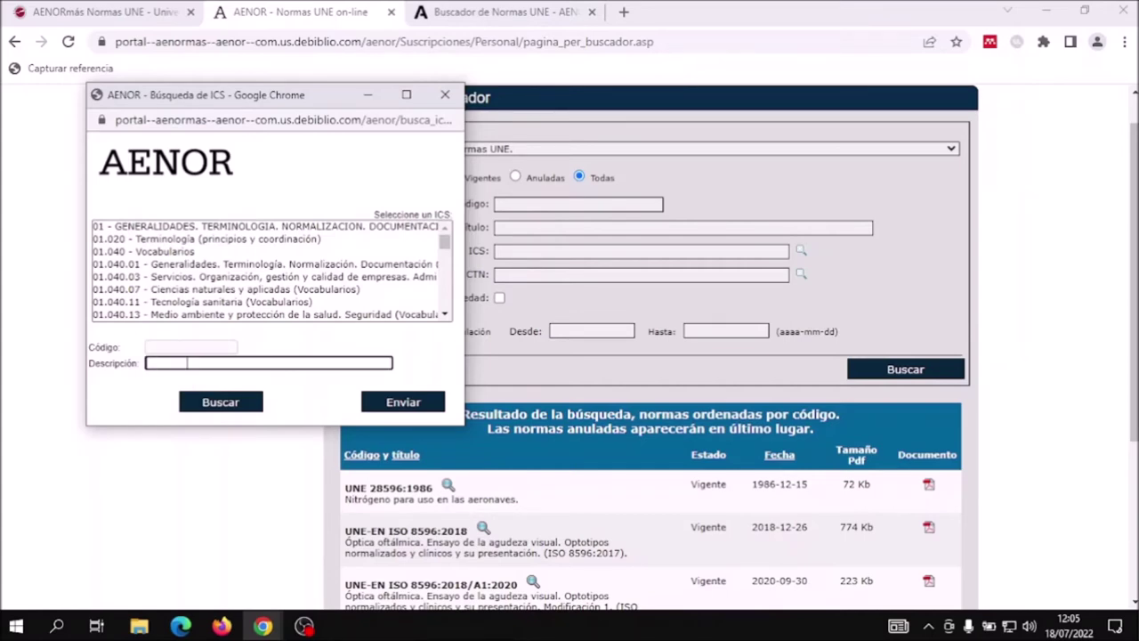
pyautogui.write('medio ambiente')
pyautogui.click(219, 408)
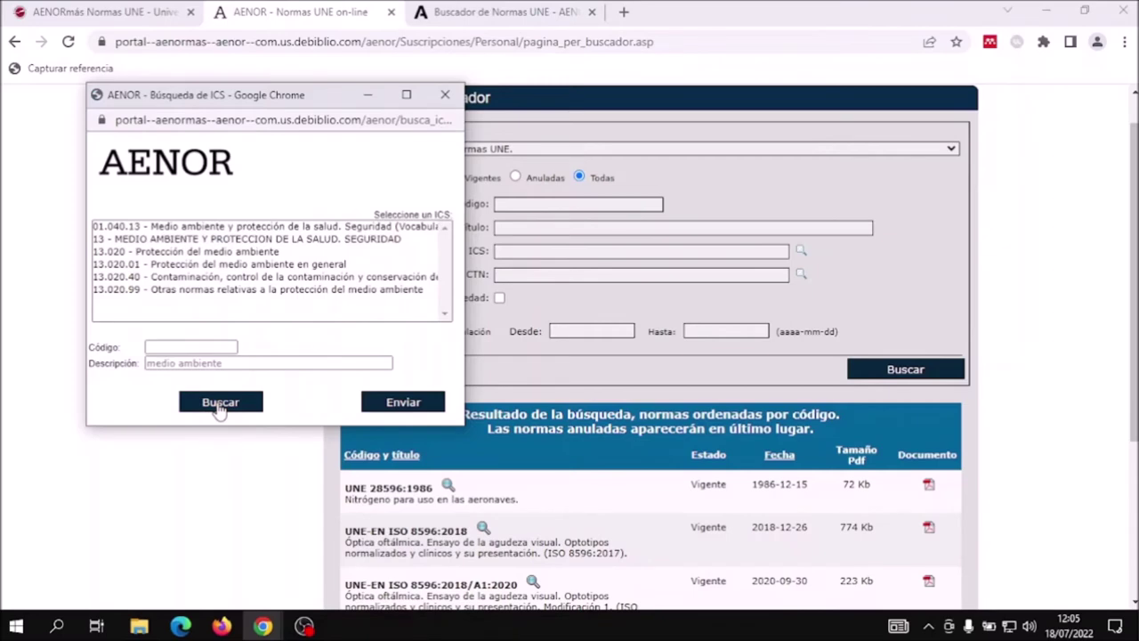
pyautogui.click(219, 280)
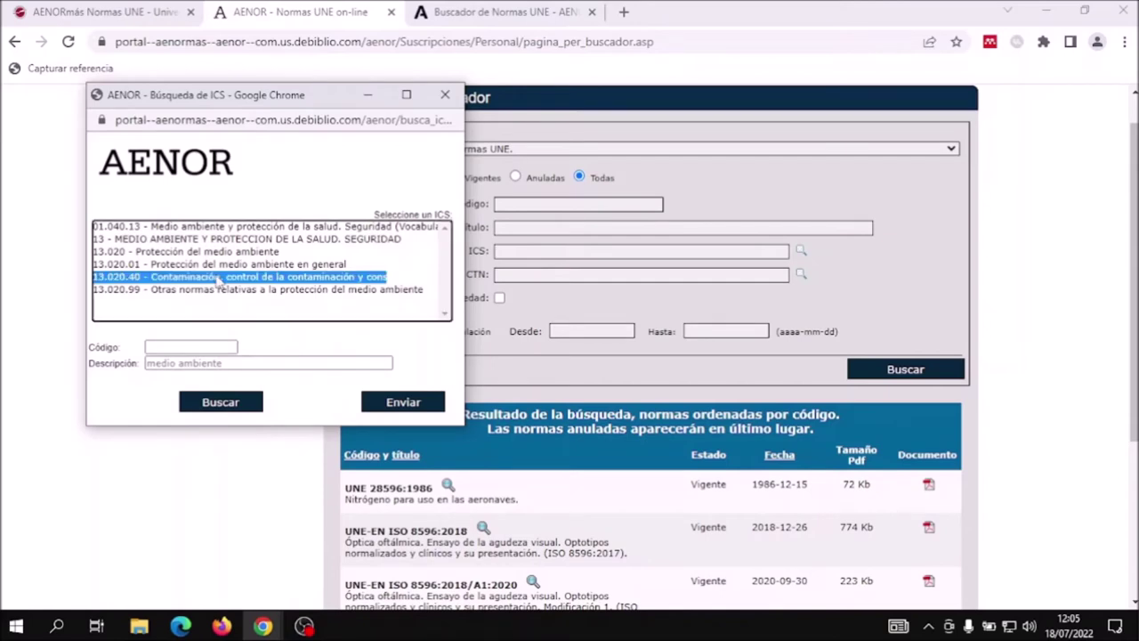
pyautogui.click(398, 403)
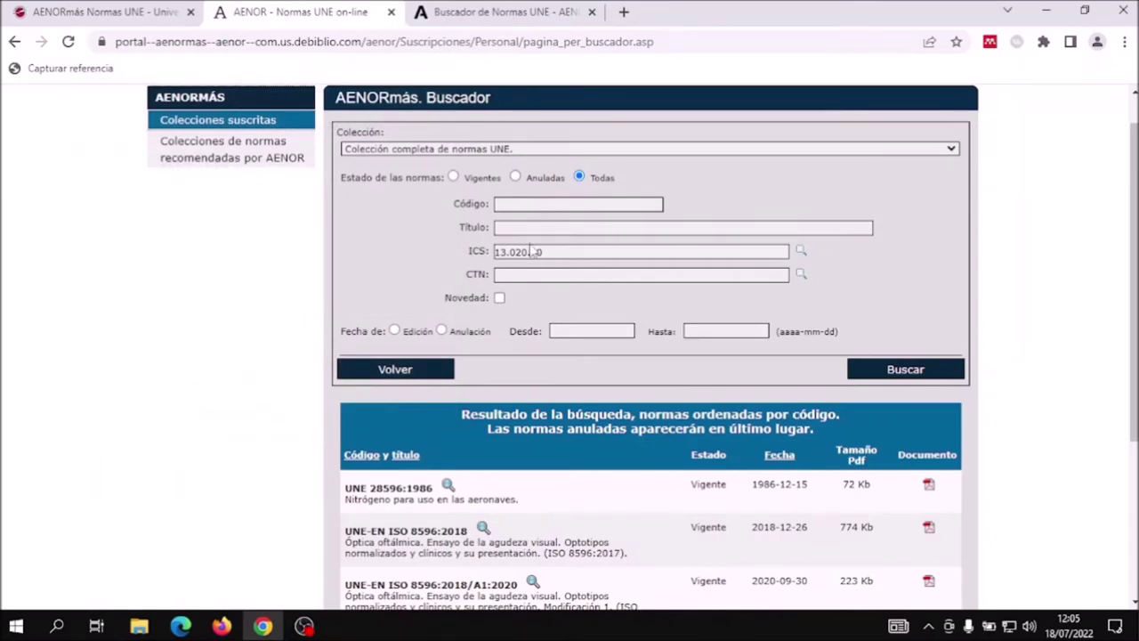
# - Run the search by ICS classification and look through the resulting list of standards
pyautogui.click(908, 373)
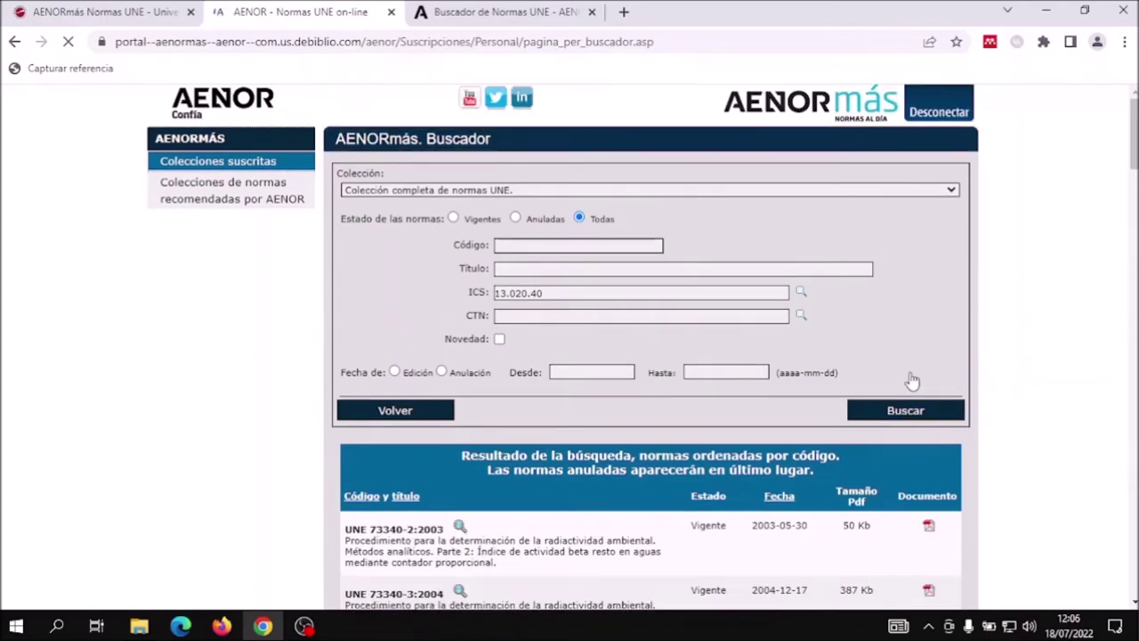
pyautogui.scroll(-4, 912, 381)
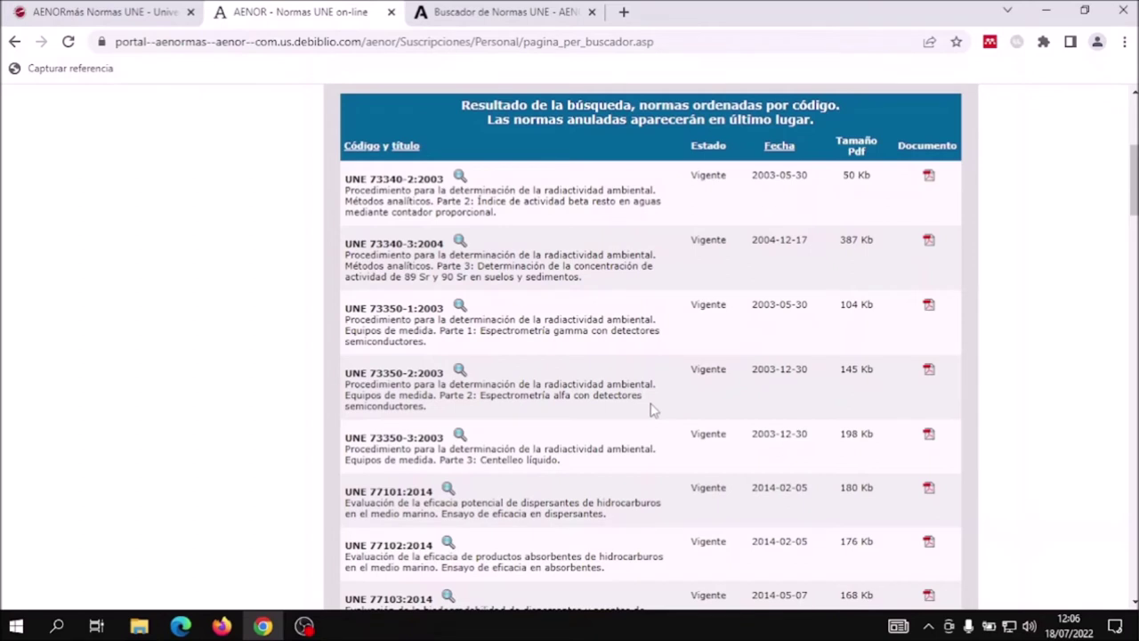
pyautogui.scroll(-2, 651, 410)
pyautogui.scroll(-1, 650, 409)
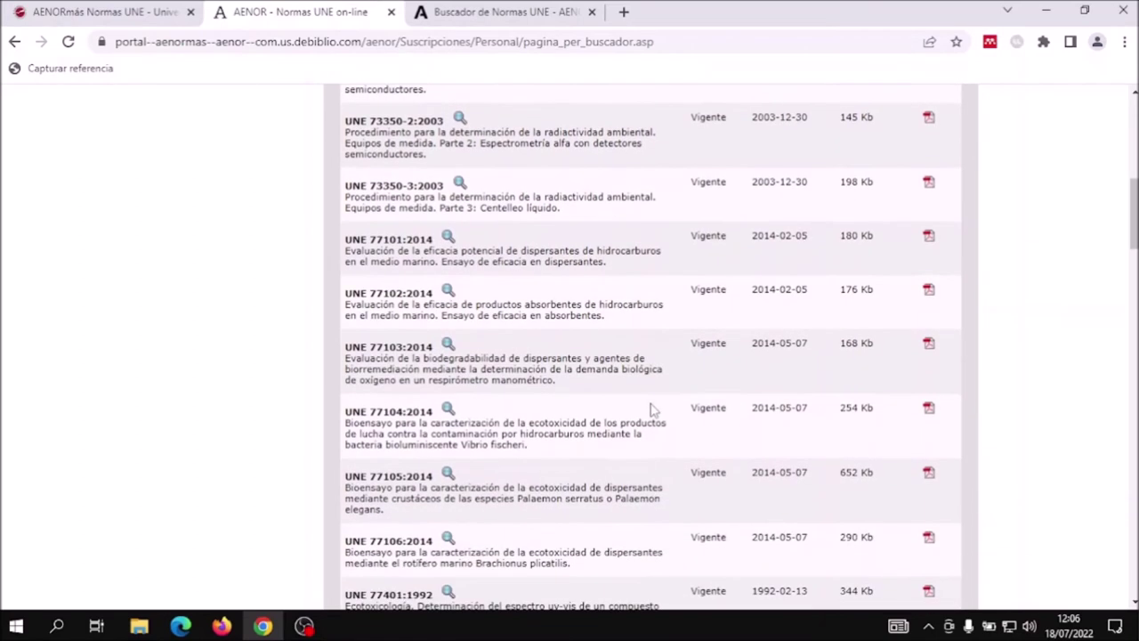
pyautogui.scroll(-4, 651, 409)
pyautogui.scroll(-4, 650, 409)
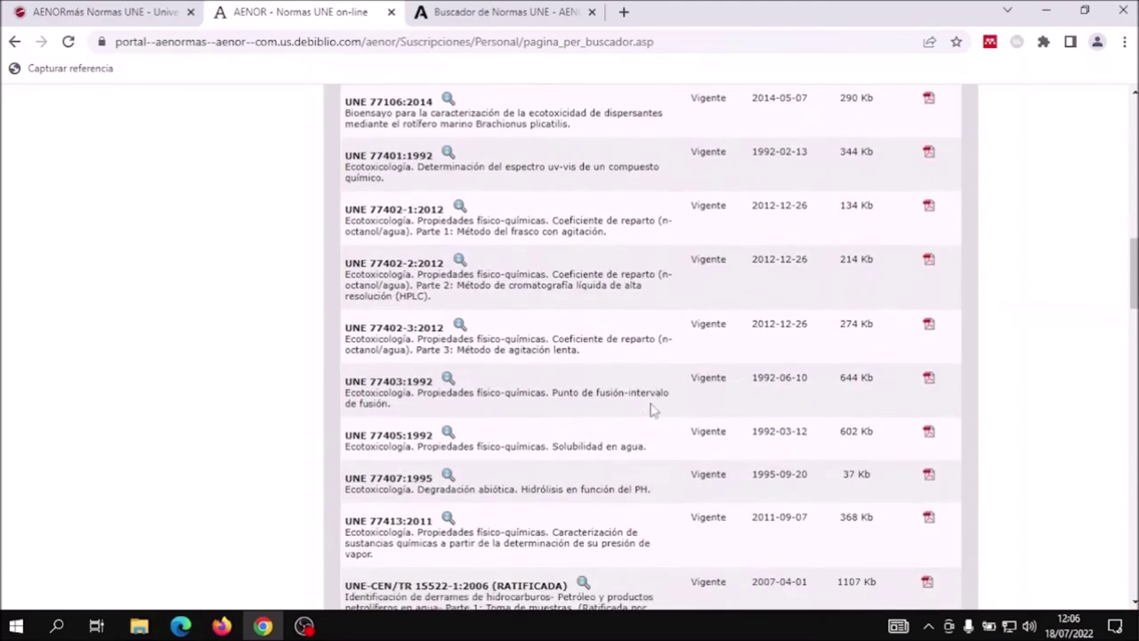
pyautogui.scroll(5, 651, 410)
pyautogui.scroll(8, 650, 407)
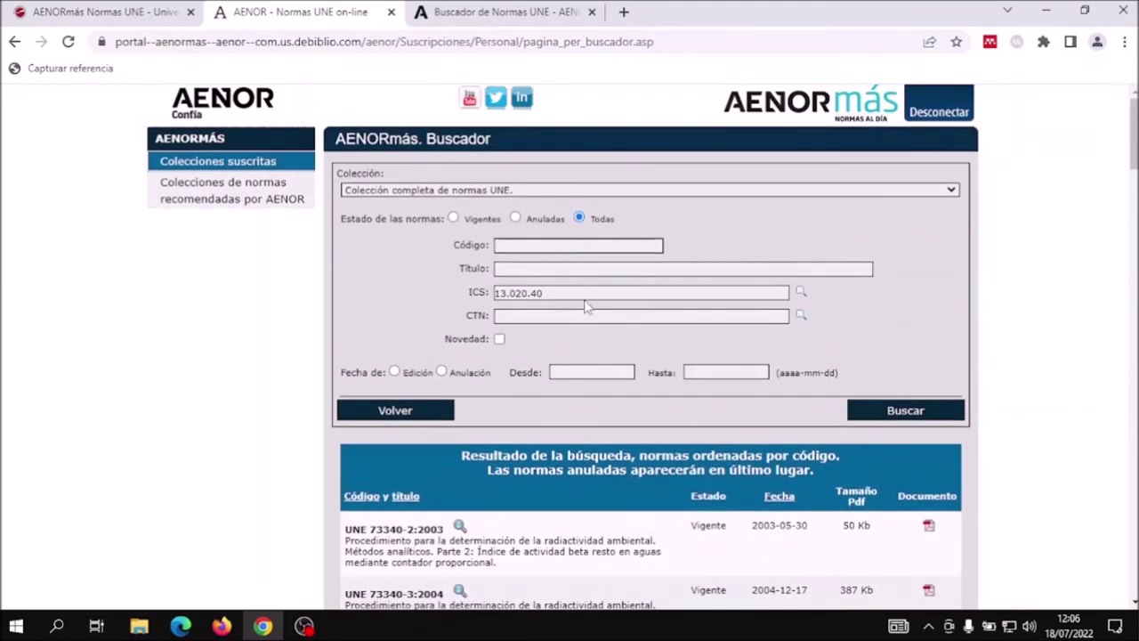
# - Clear the ICS code from the search form
pyautogui.moveTo(570, 292); pyautogui.dragTo(496, 294)
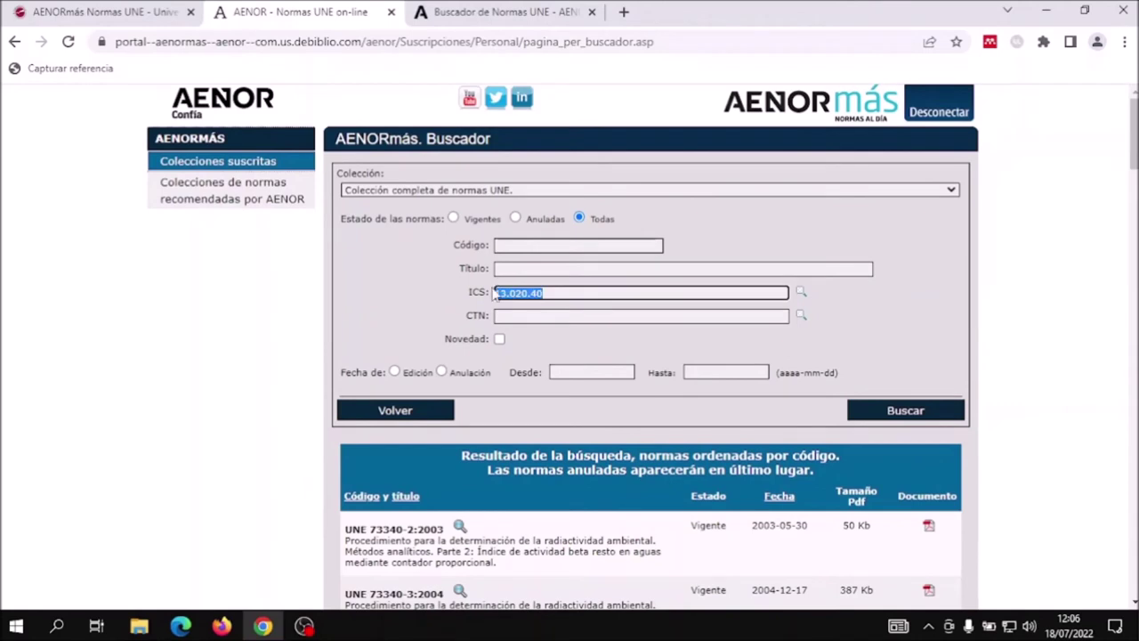
pyautogui.click(495, 293)
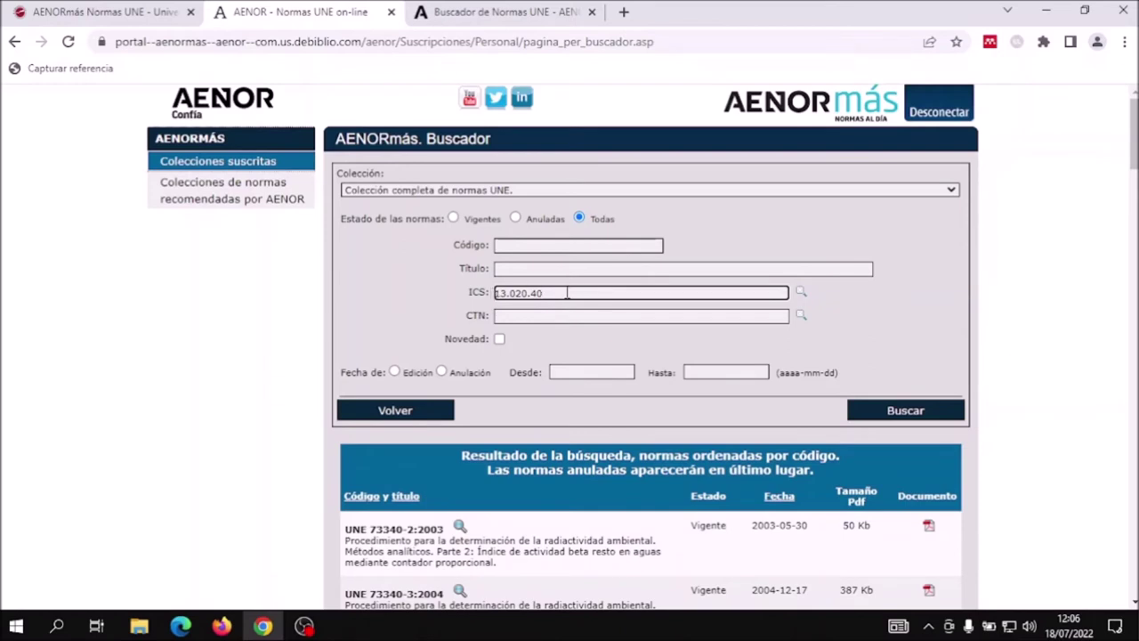
pyautogui.moveTo(567, 293); pyautogui.dragTo(475, 300)
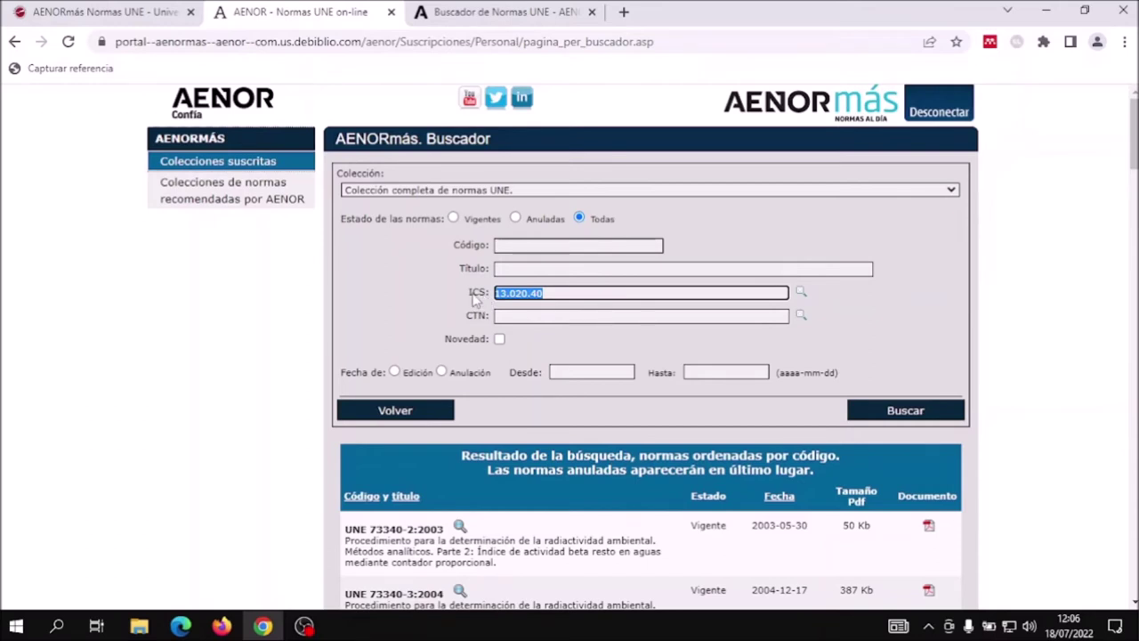
pyautogui.press('Delete')
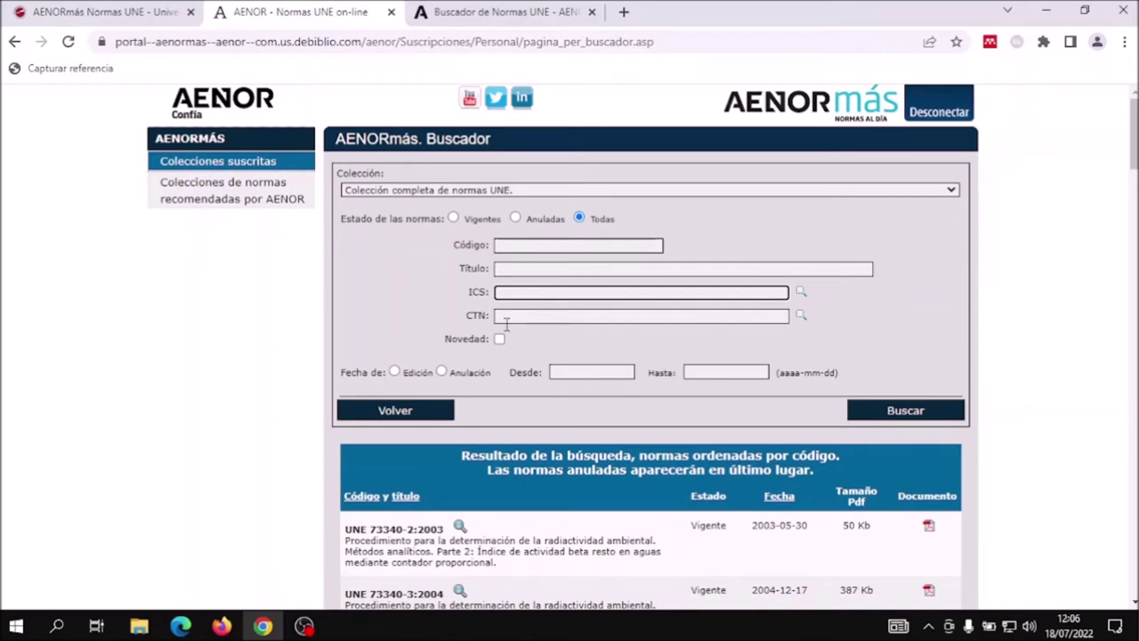
# - Examine the list of technical committees available for the CTN filter and close it without choosing one
pyautogui.click(505, 319)
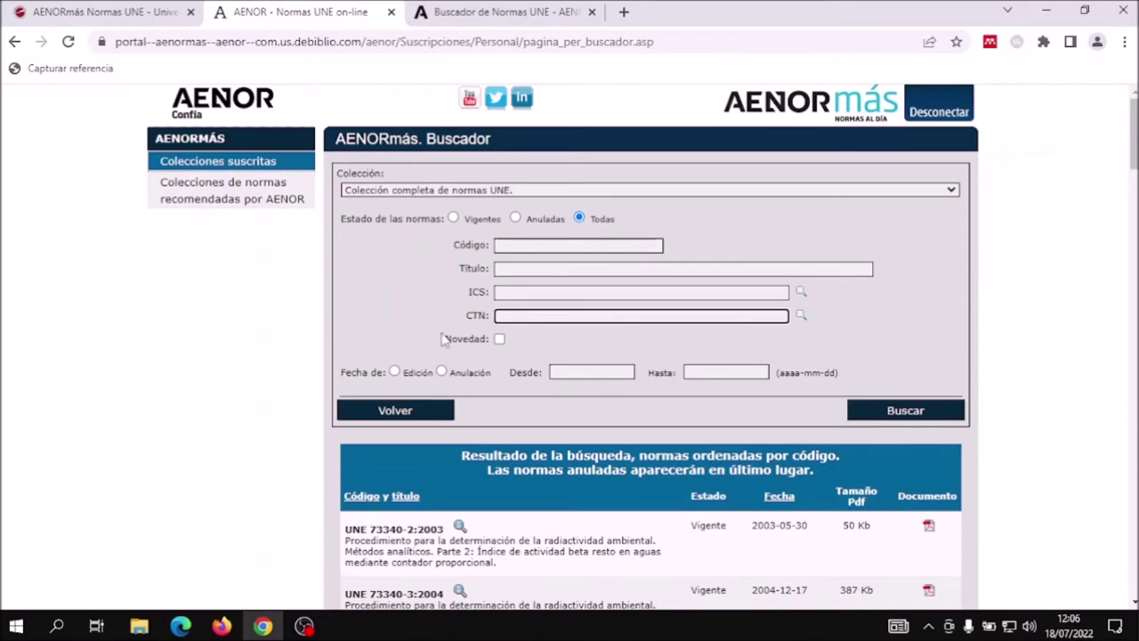
pyautogui.click(801, 317)
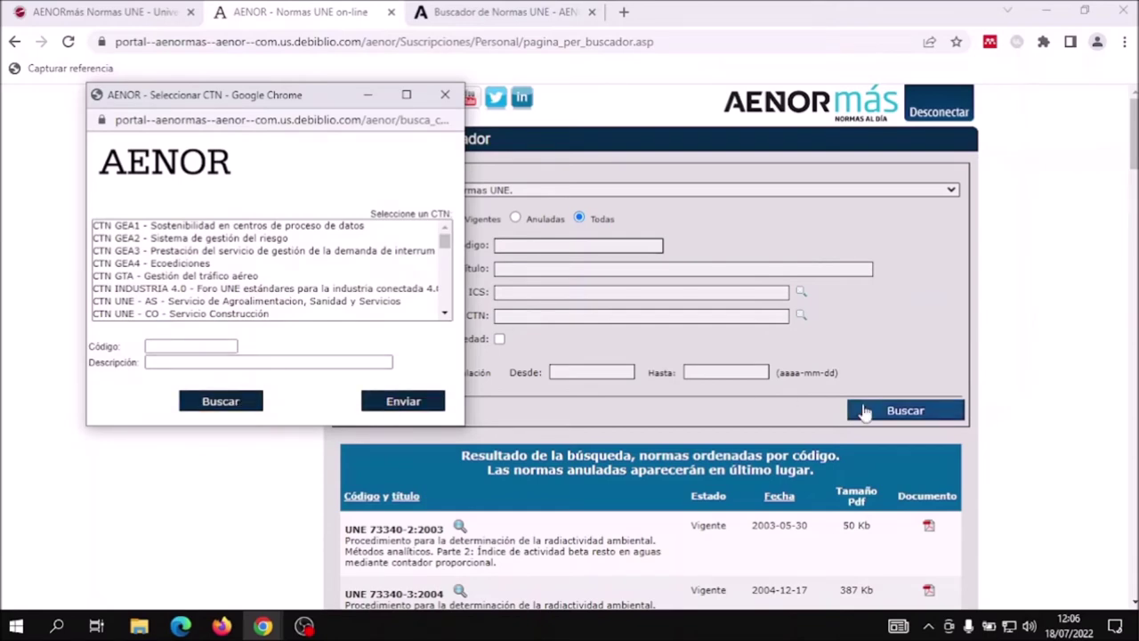
pyautogui.click(445, 95)
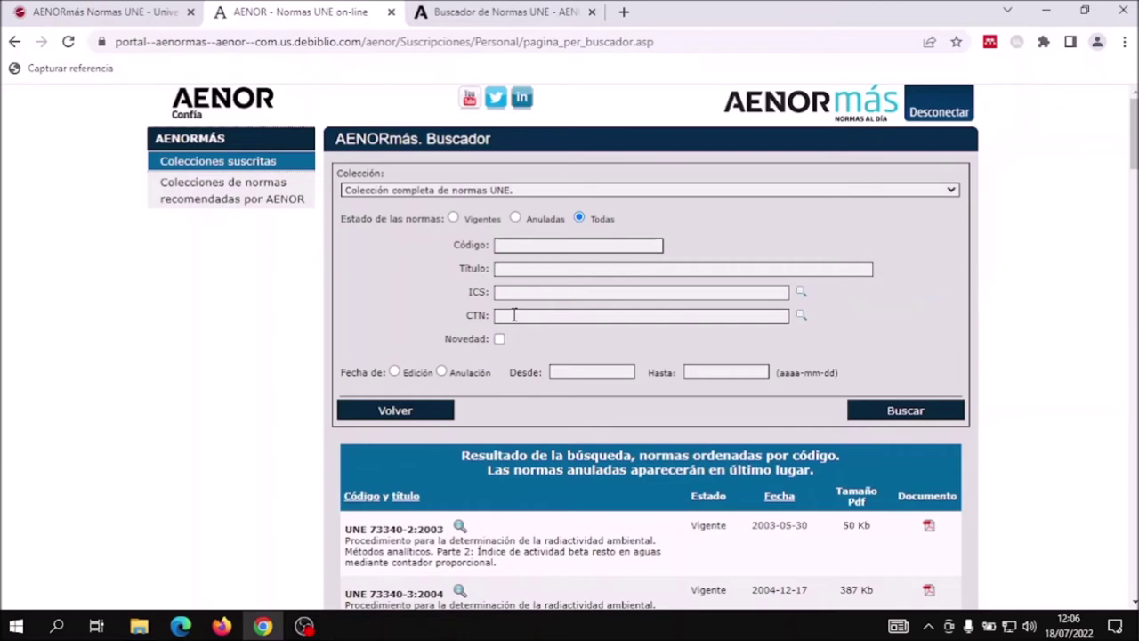
# - Search for standards whose title matches "depuración AND aguas AND residuales"
pyautogui.scroll(-1, 514, 314)
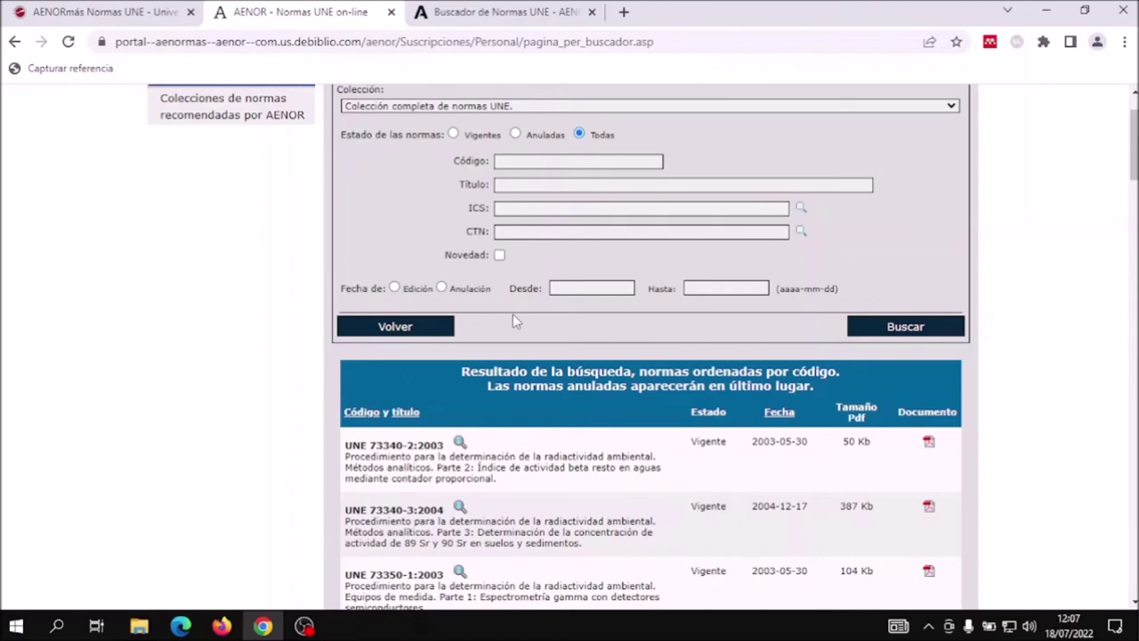
pyautogui.click(504, 183)
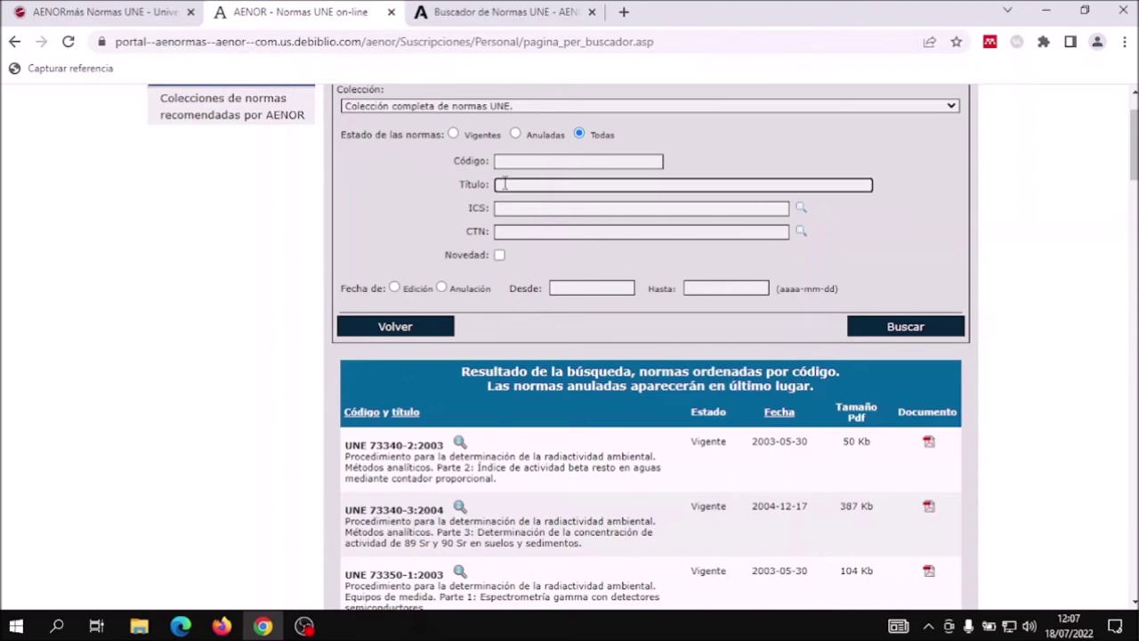
pyautogui.write('depuración de aguas residuales')
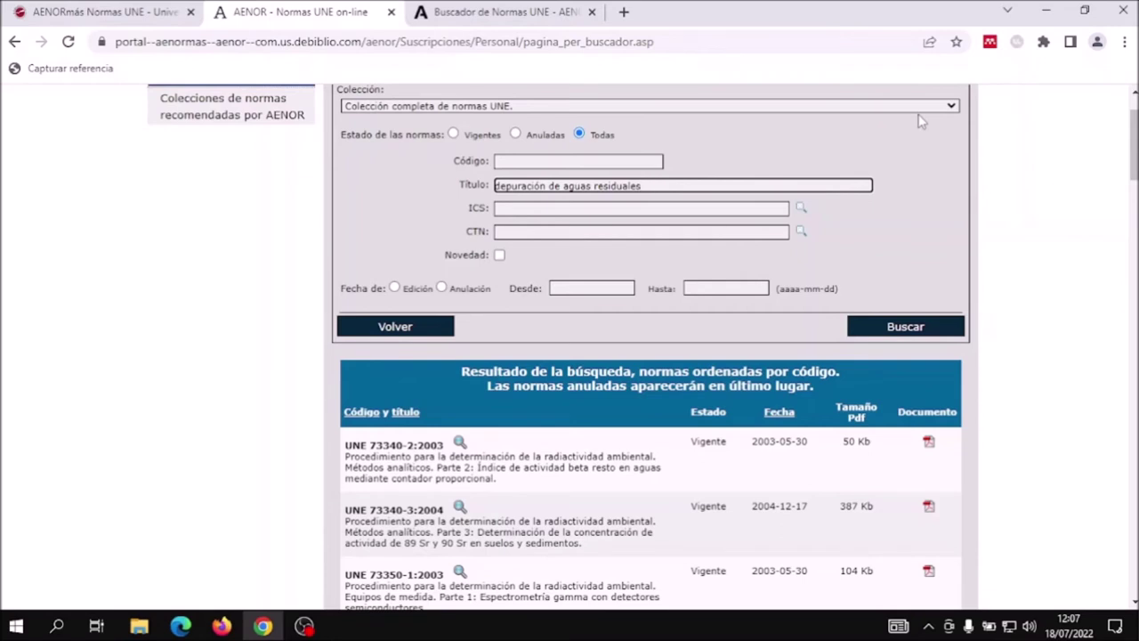
pyautogui.doubleClick(553, 185)
pyautogui.write('AND')
pyautogui.click(604, 185)
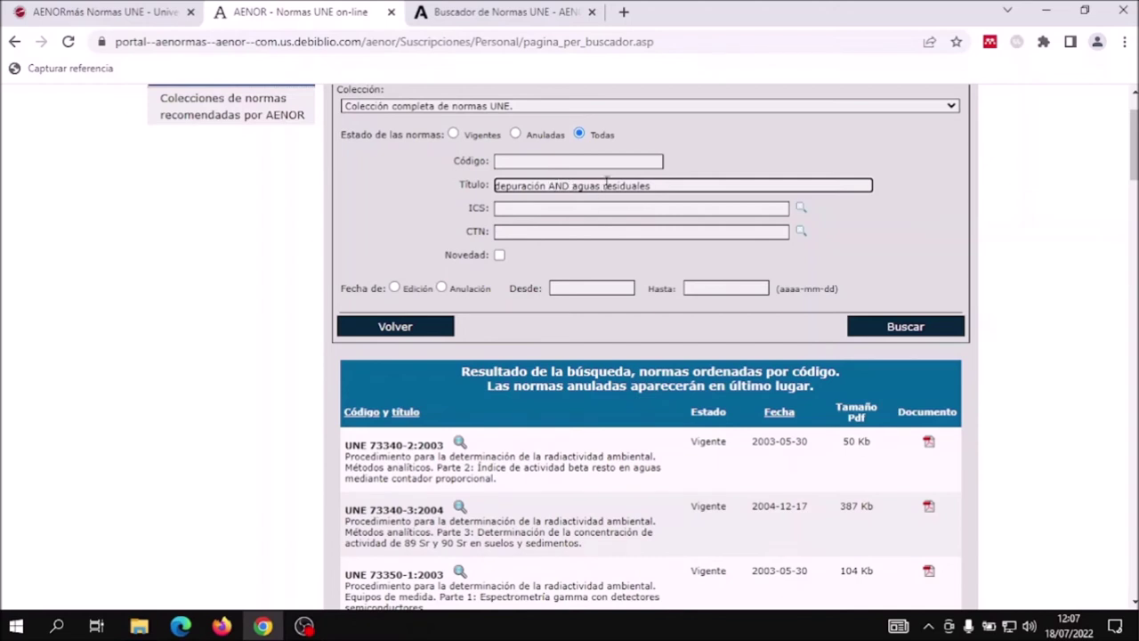
pyautogui.write('as AND')
pyautogui.click(908, 328)
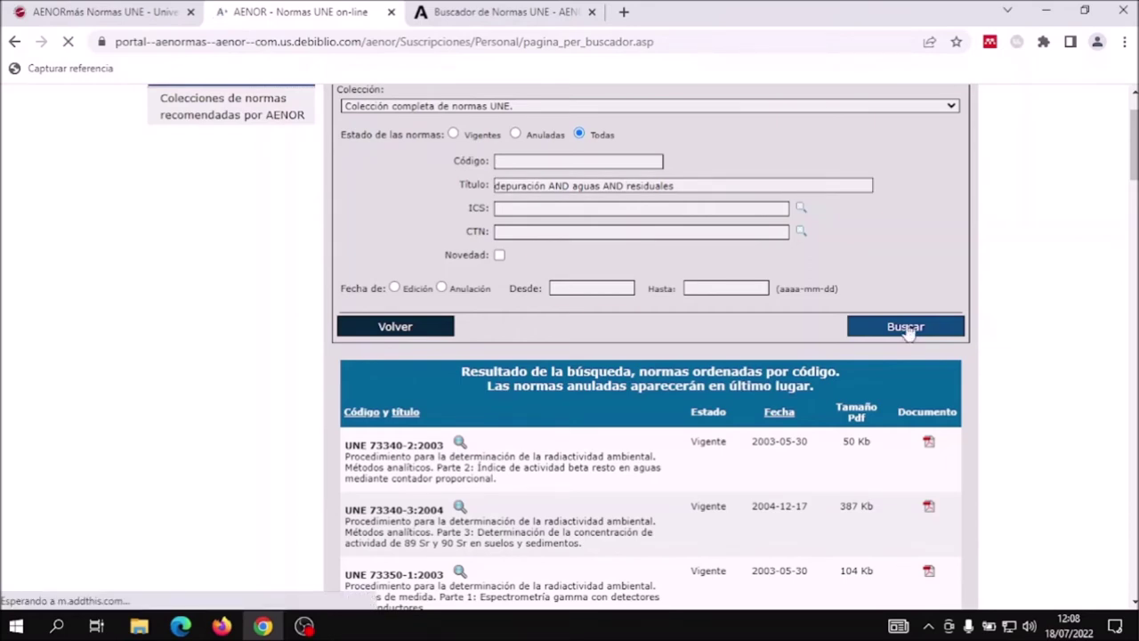
# - Look through the list of standards found by the title search, down to the end and back to the form
pyautogui.scroll(-4, 908, 332)
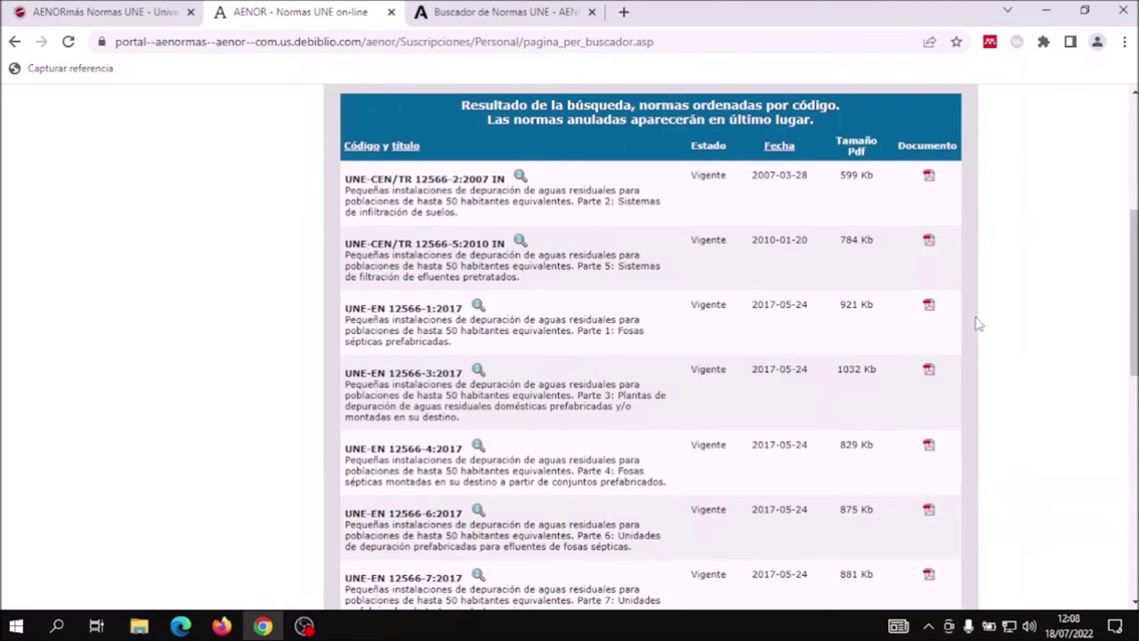
pyautogui.scroll(-2, 474, 300)
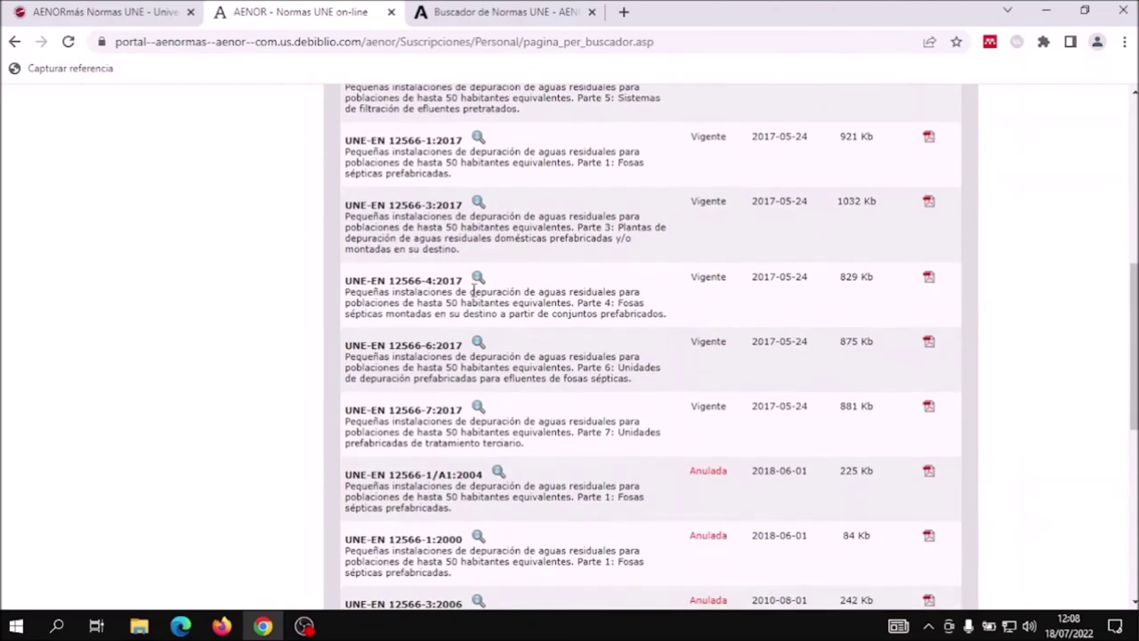
pyautogui.scroll(-6, 474, 299)
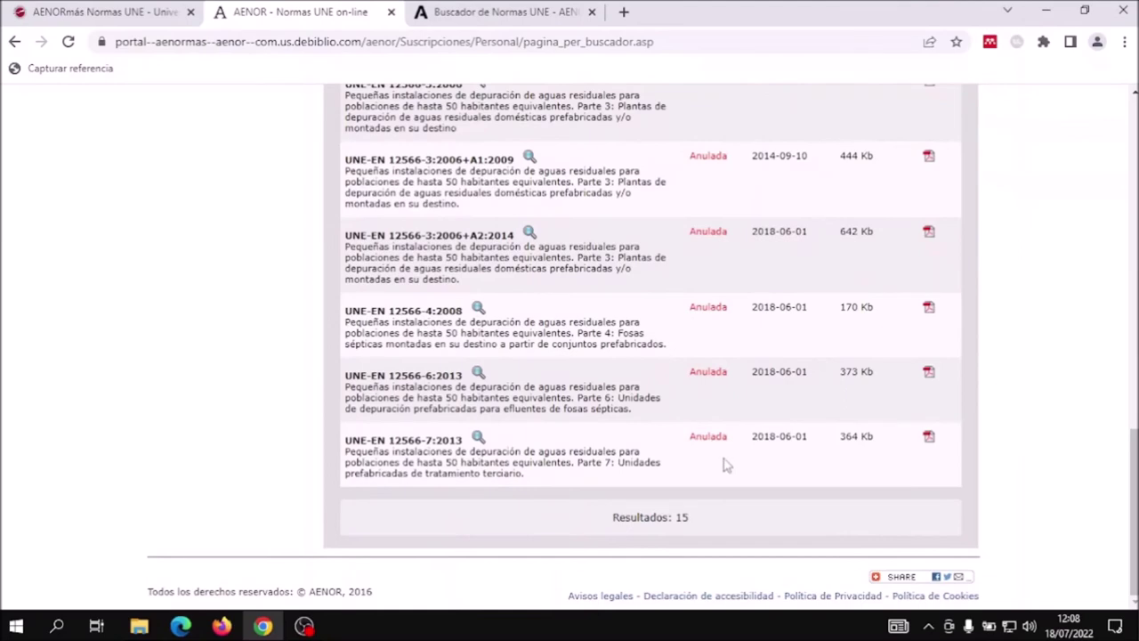
pyautogui.scroll(10, 792, 469)
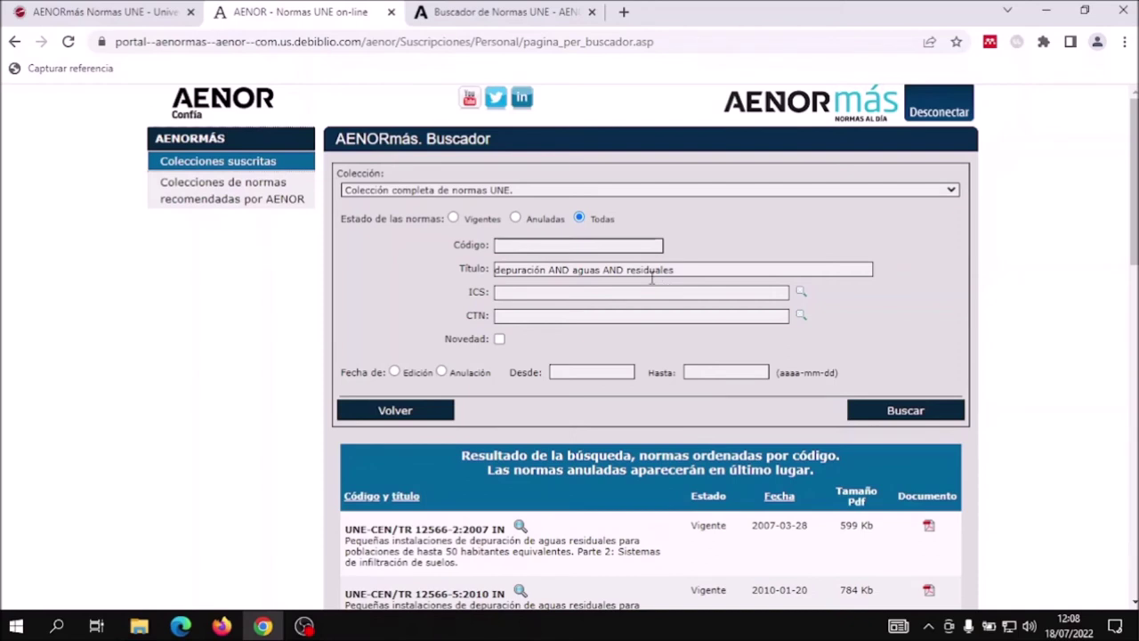
# - Truncate the first keyword of the title search to "depur%"
pyautogui.click(525, 272)
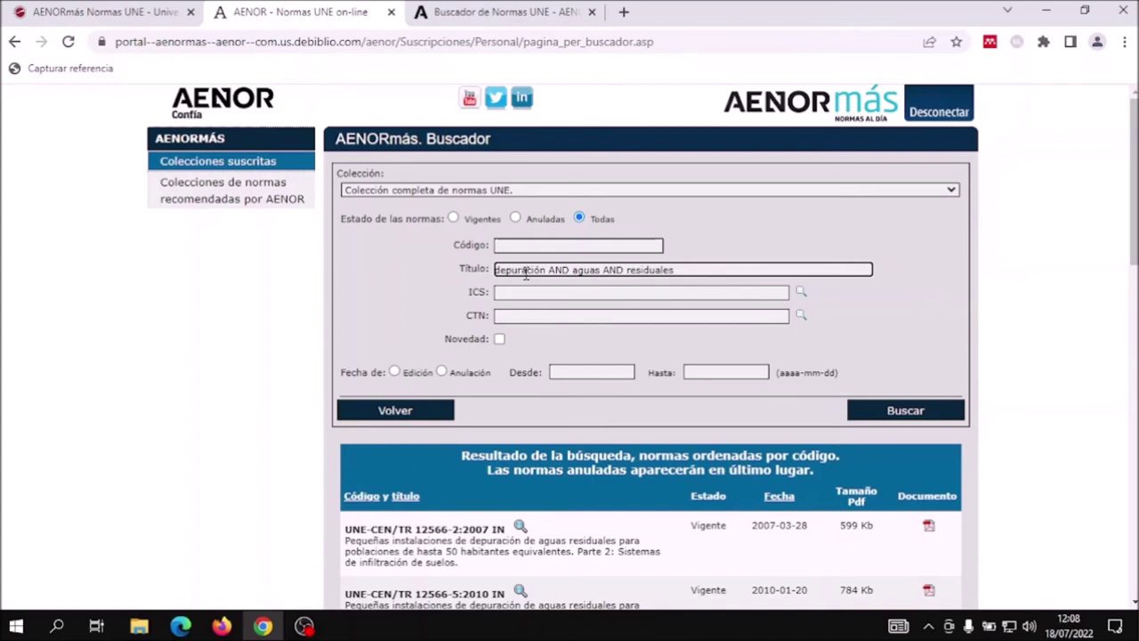
pyautogui.press('Left')
pyautogui.press('Delete')
pyautogui.press('Delete')
pyautogui.press('Delete')
pyautogui.press('Delete')
pyautogui.press('Delete')
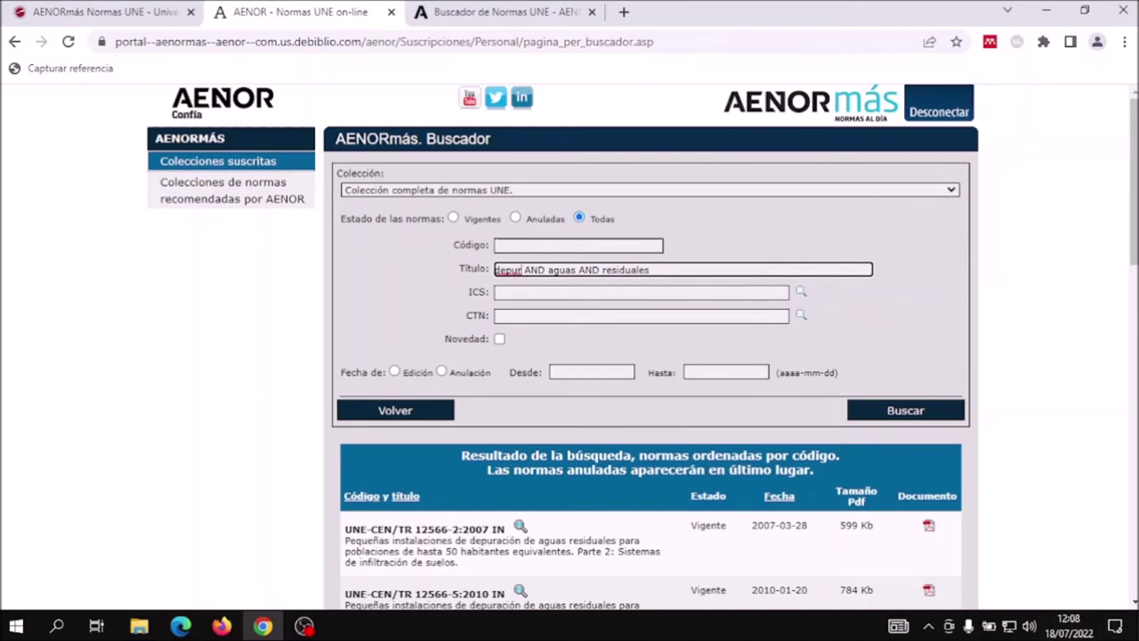
pyautogui.write('%')
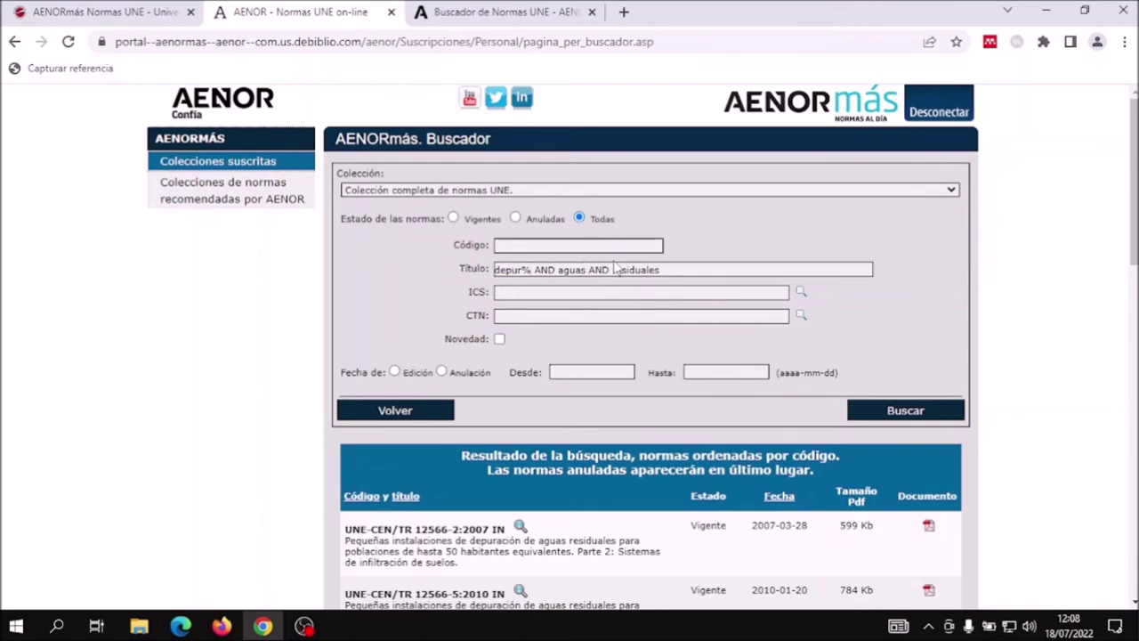
# - Truncate the remaining title keywords so the query reads "depur% AND agua% AND residual%", and run the search
pyautogui.click(580, 269)
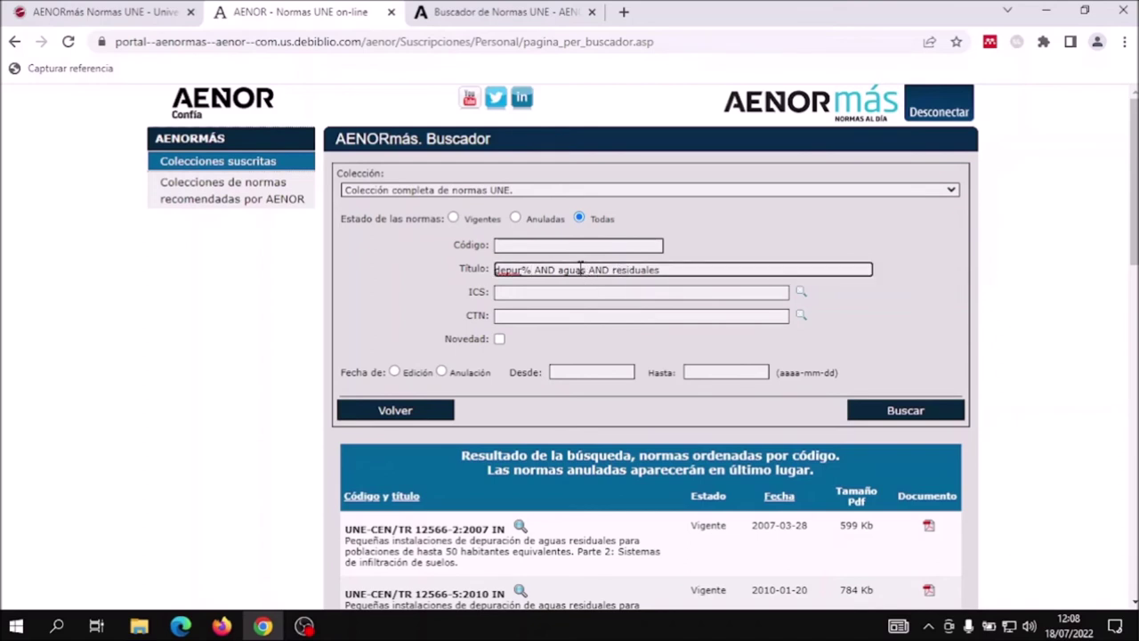
pyautogui.press('BackSpace')
pyautogui.write('%')
pyautogui.click(669, 271)
pyautogui.press('BackSpace')
pyautogui.press('BackSpace')
pyautogui.write('%')
pyautogui.click(906, 414)
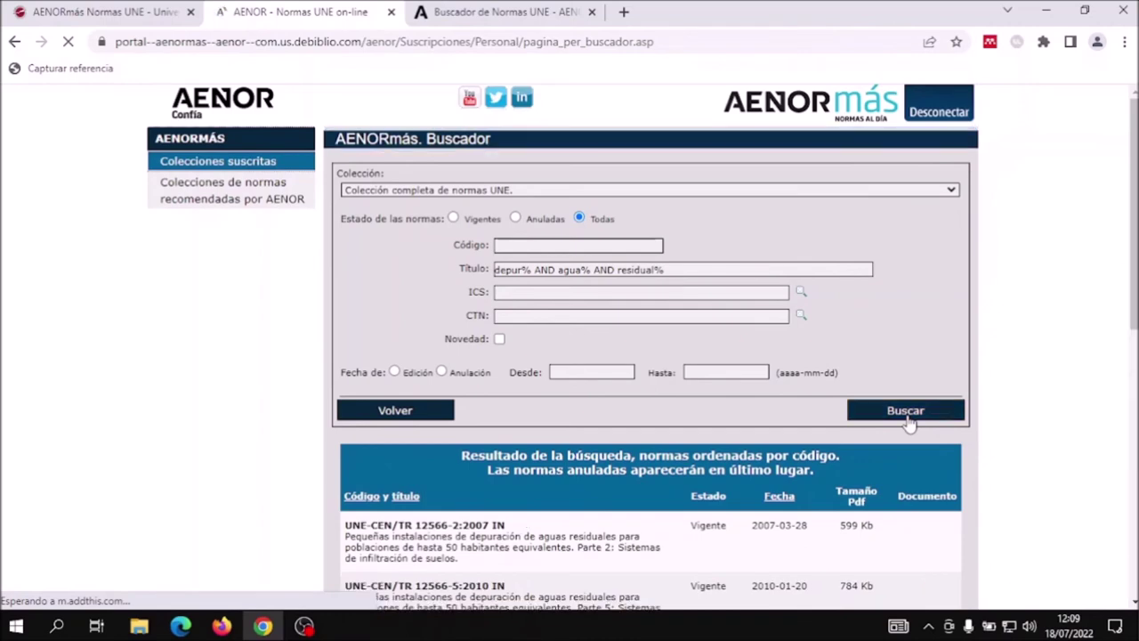
# - Look through the standards found with the truncated title keywords and return to the search form
pyautogui.scroll(-10, 967, 346)
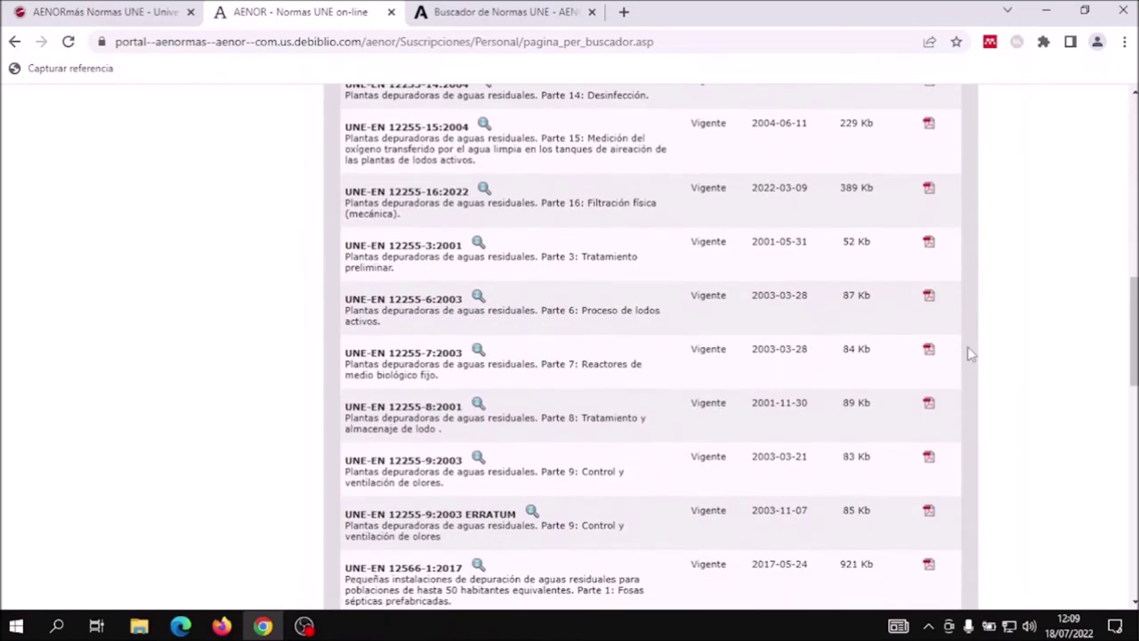
pyautogui.scroll(-5, 970, 353)
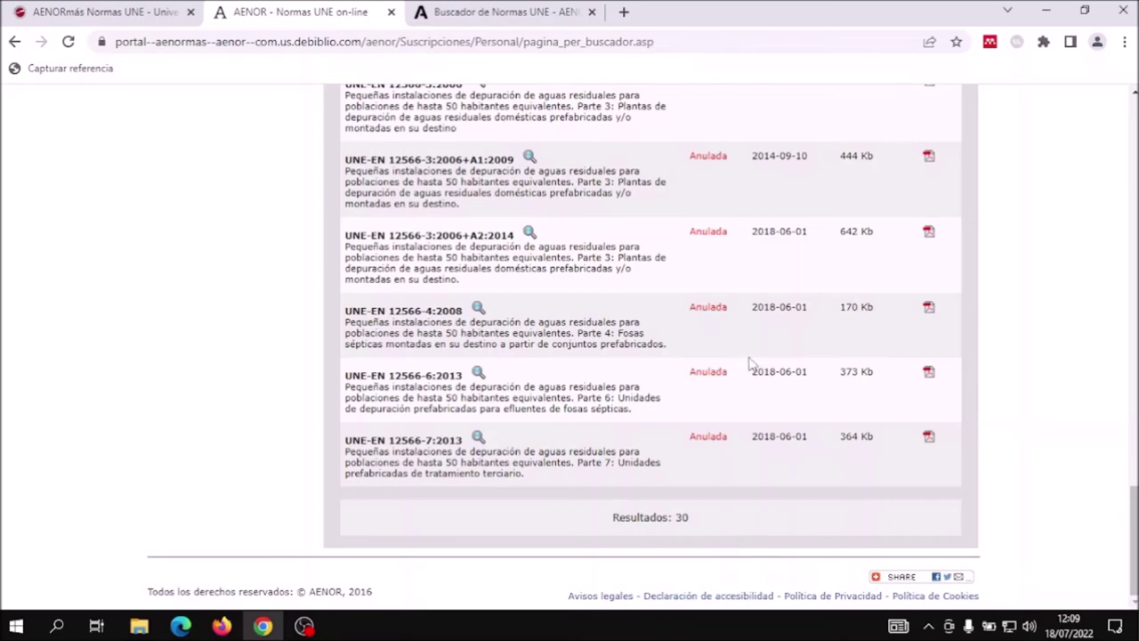
pyautogui.scroll(5, 692, 372)
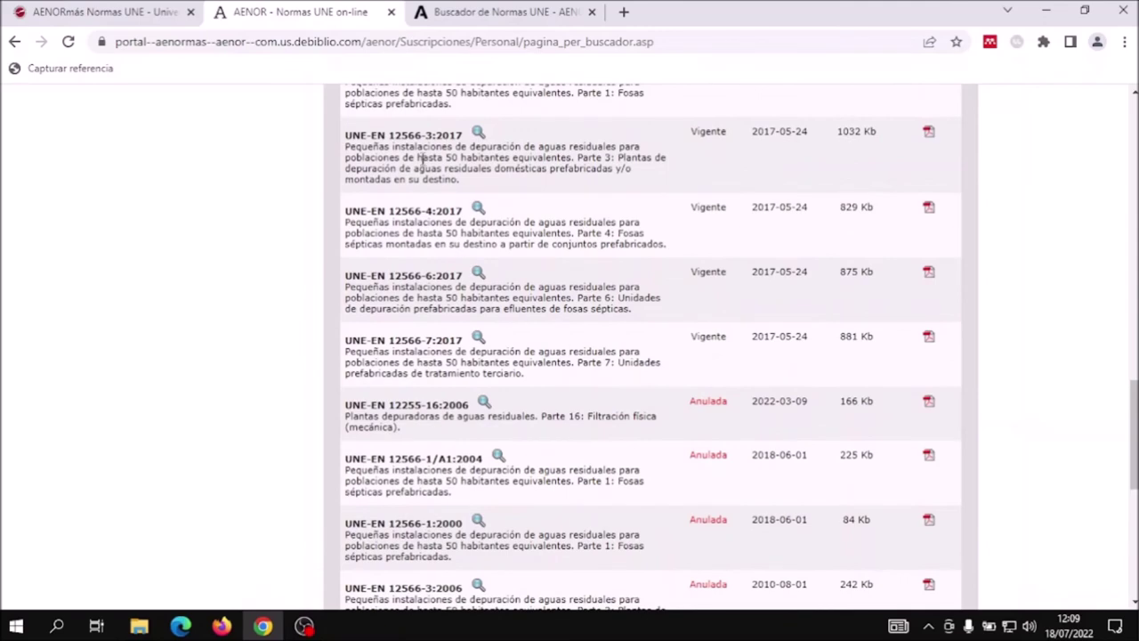
pyautogui.scroll(15, 635, 236)
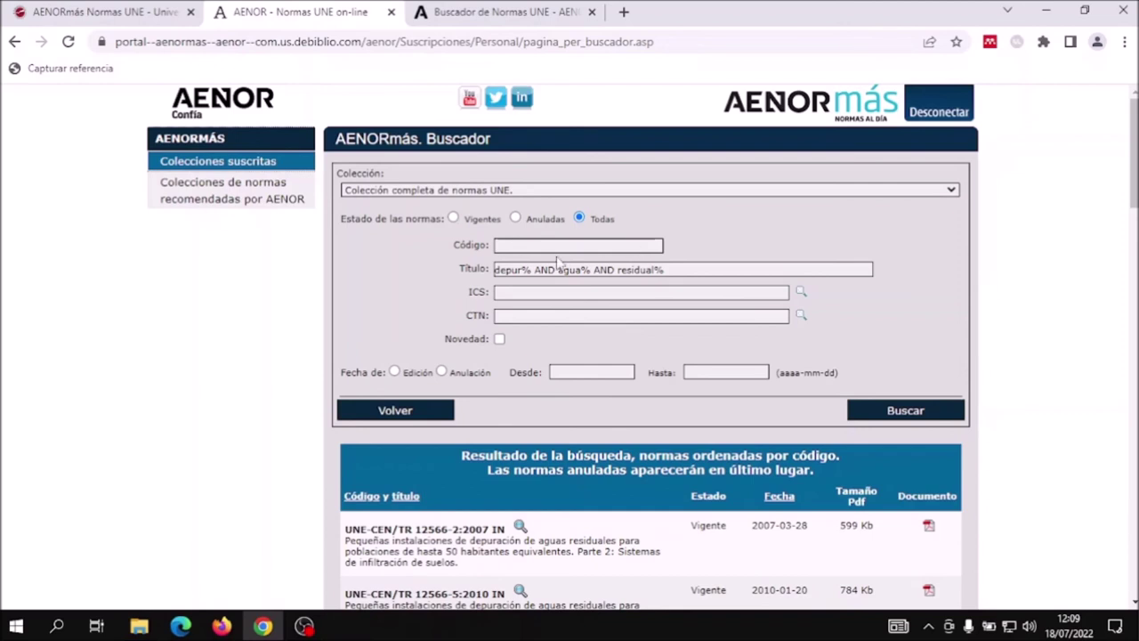
pyautogui.click(508, 246)
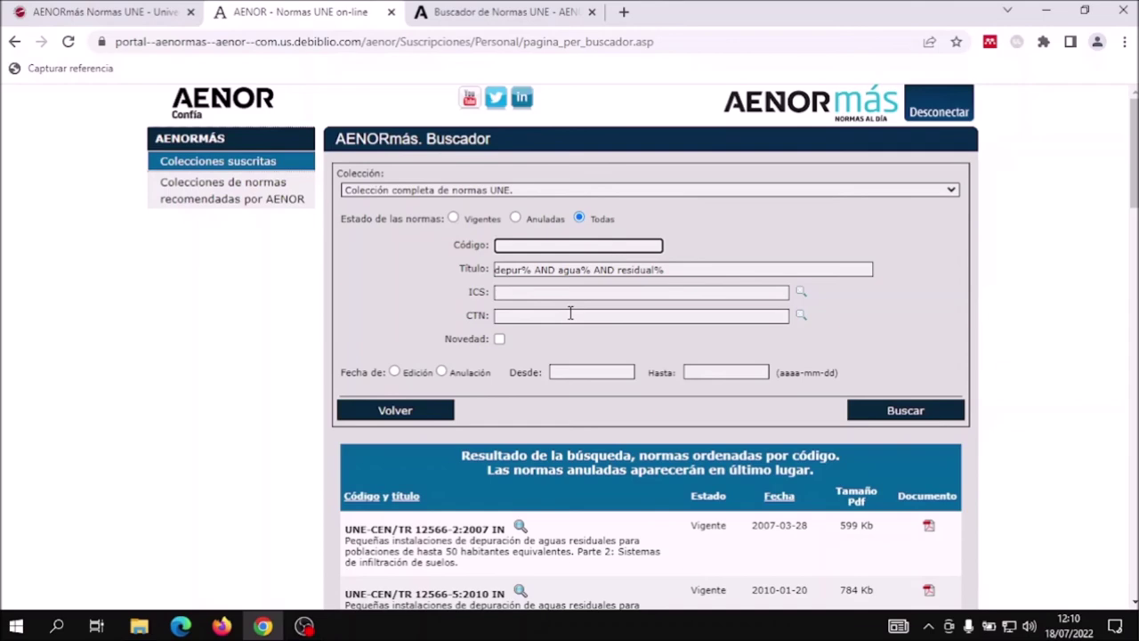
# - Switch to the AENOR store's standards finder and search by title or keyword for "depuracion aguas residuales"
pyautogui.click(525, 16)
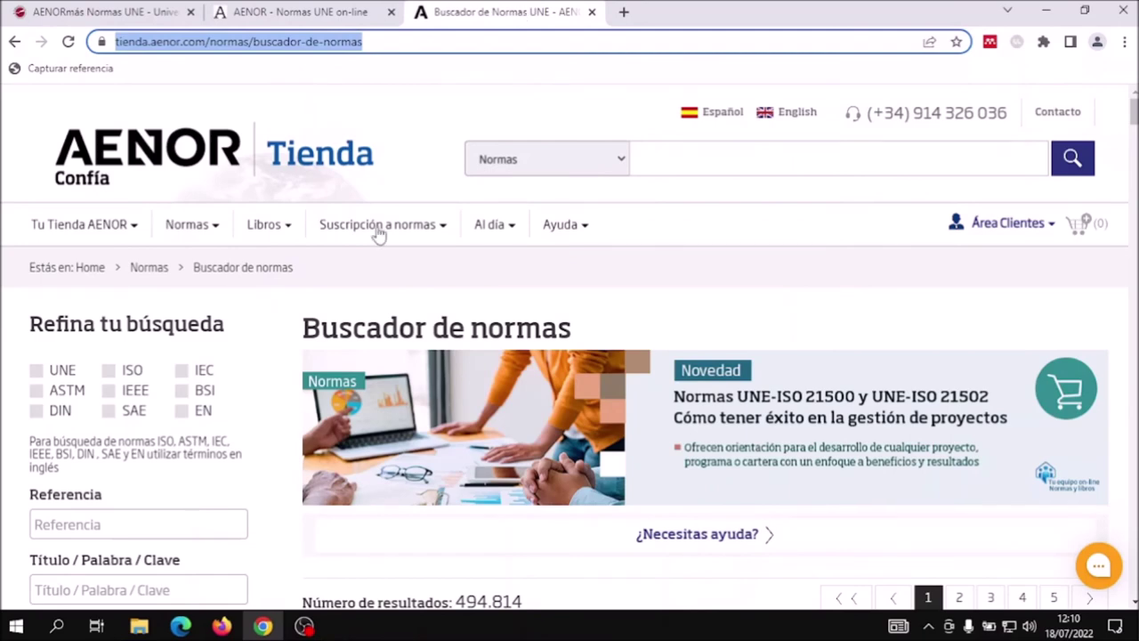
pyautogui.scroll(-2, 373, 258)
pyautogui.click(121, 422)
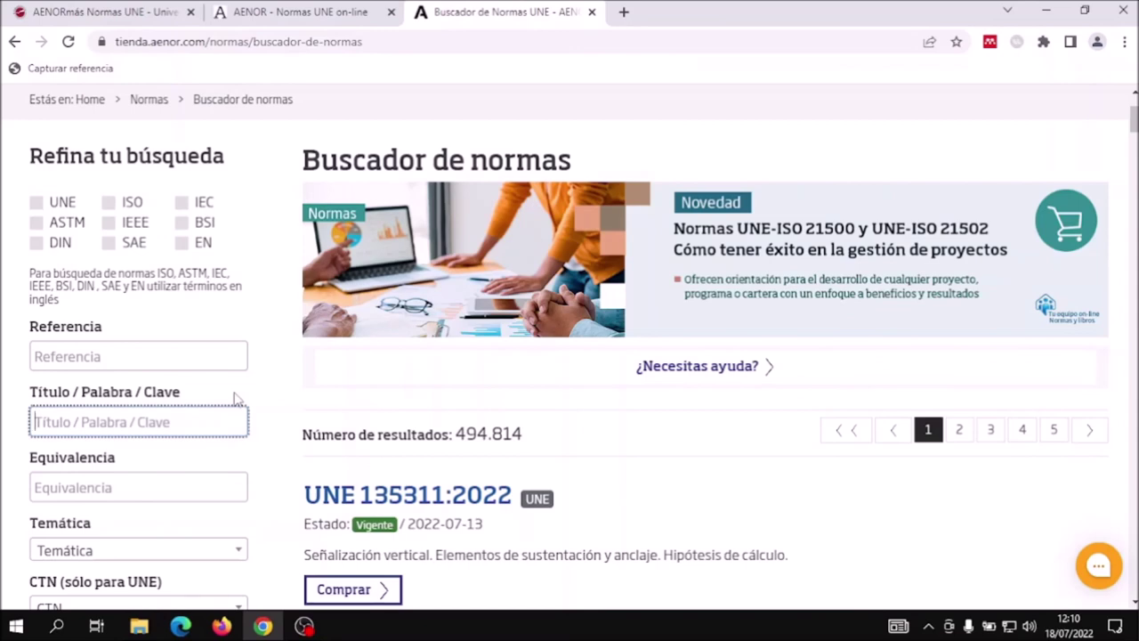
pyautogui.write('dep')
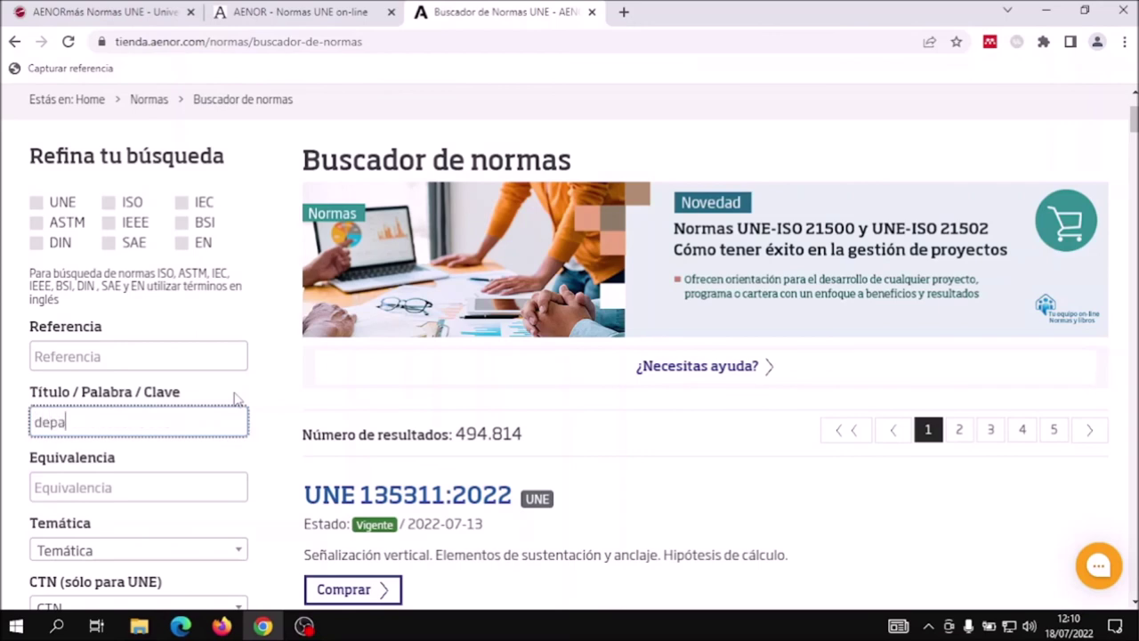
pyautogui.write('uracion aguas resigu')
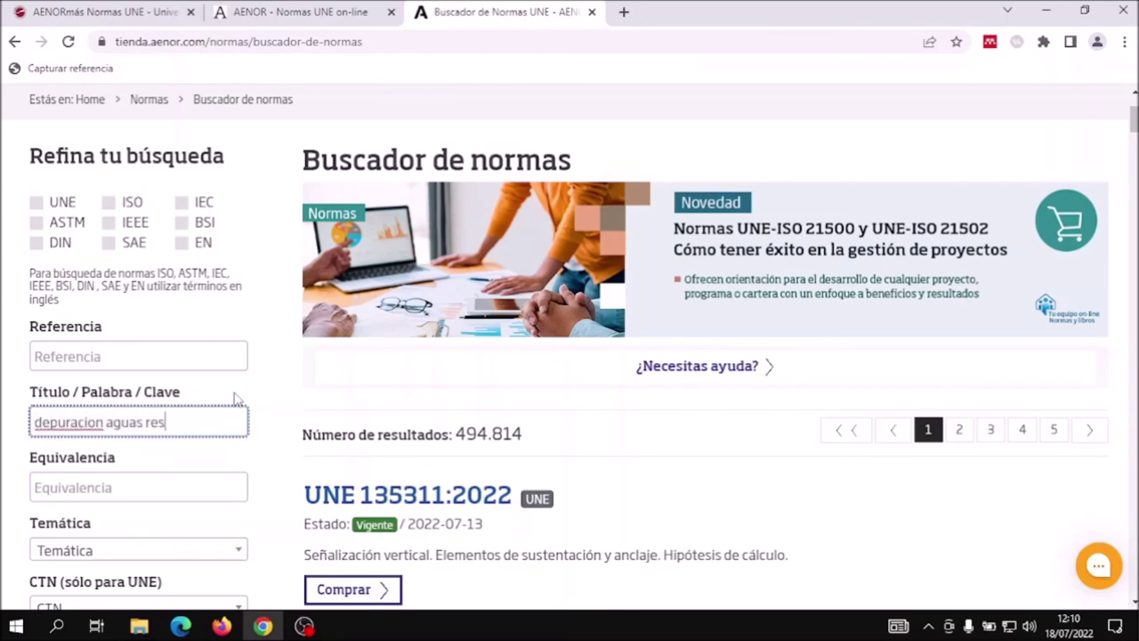
pyautogui.press('BackSpace')
pyautogui.press('BackSpace')
pyautogui.write('duales')
pyautogui.scroll(-5, 190, 346)
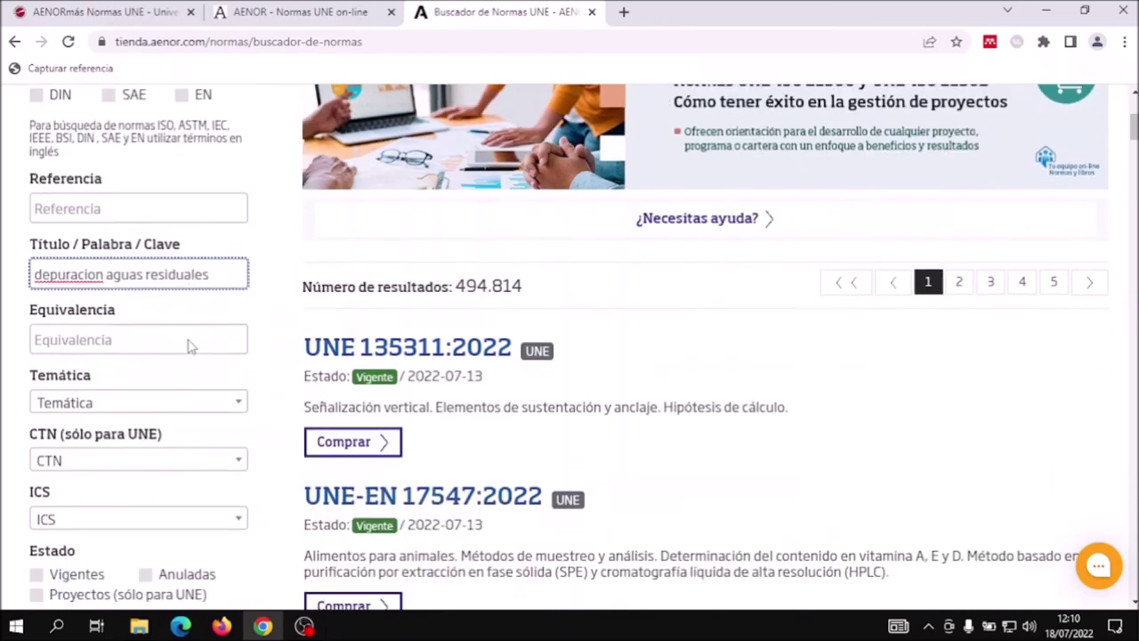
pyautogui.scroll(-1, 189, 345)
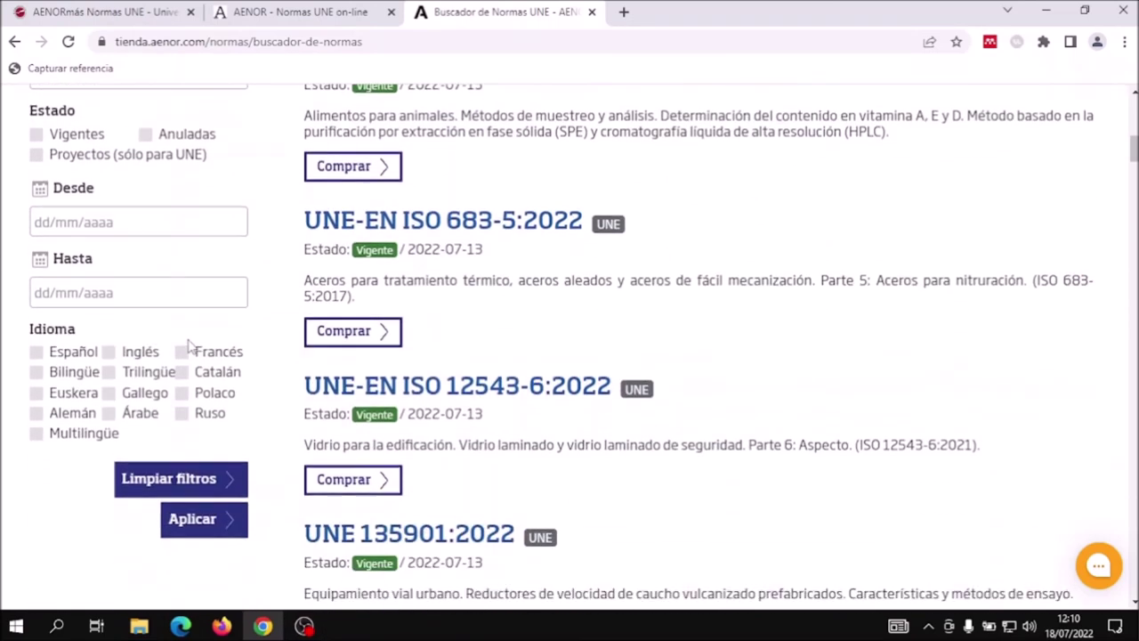
pyautogui.click(208, 529)
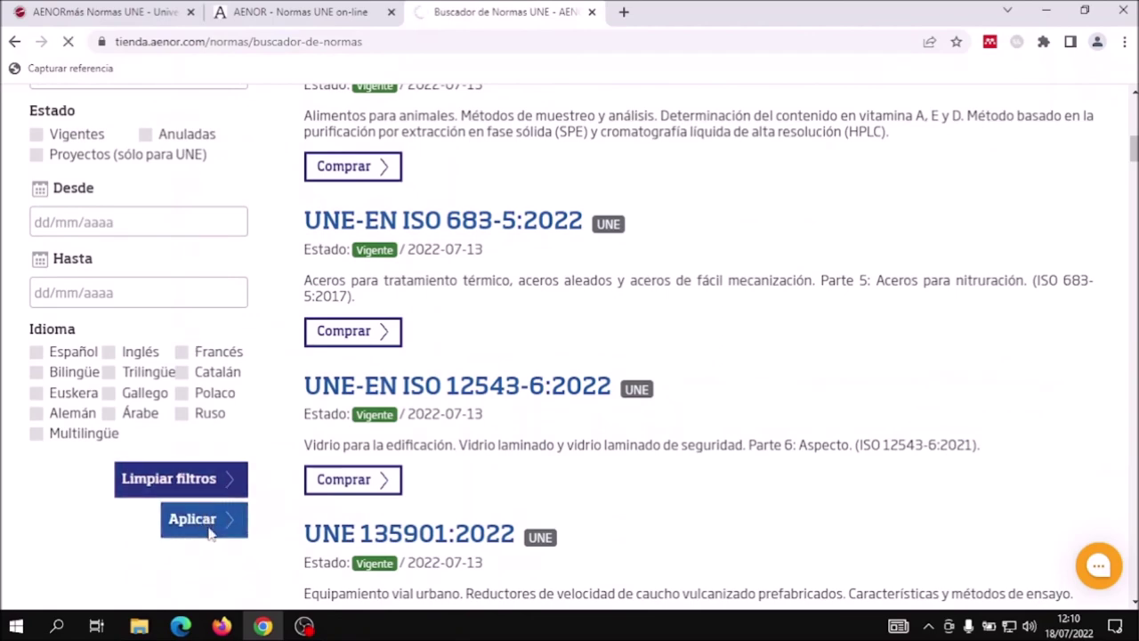
# - Examine the store's list of standards matching the wastewater treatment keywords
pyautogui.scroll(-1, 421, 526)
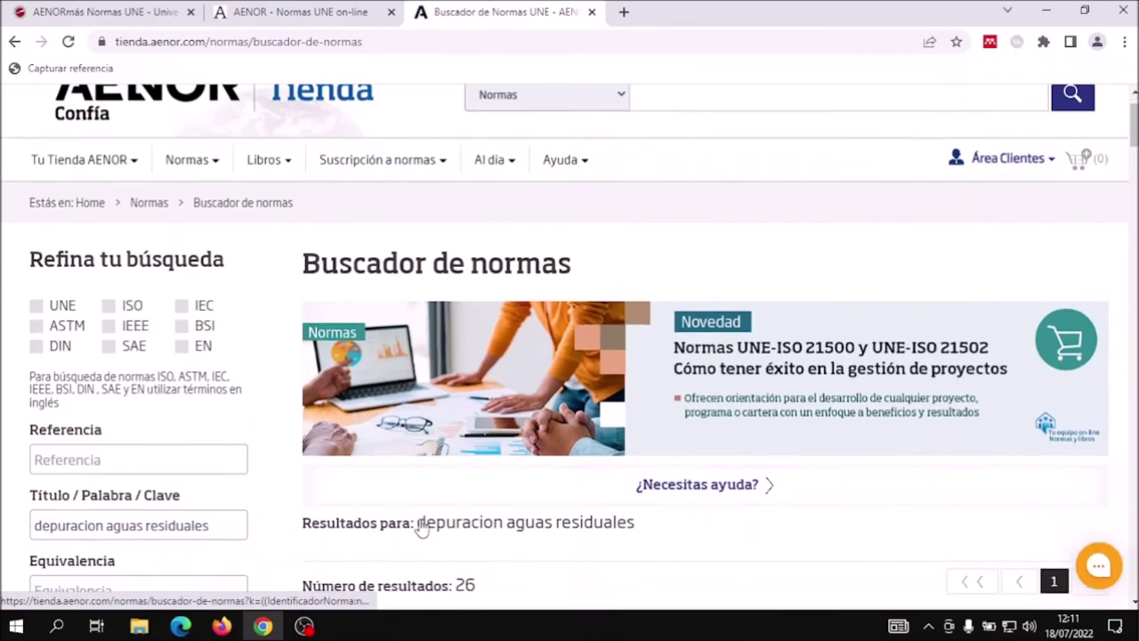
pyautogui.scroll(-1, 423, 526)
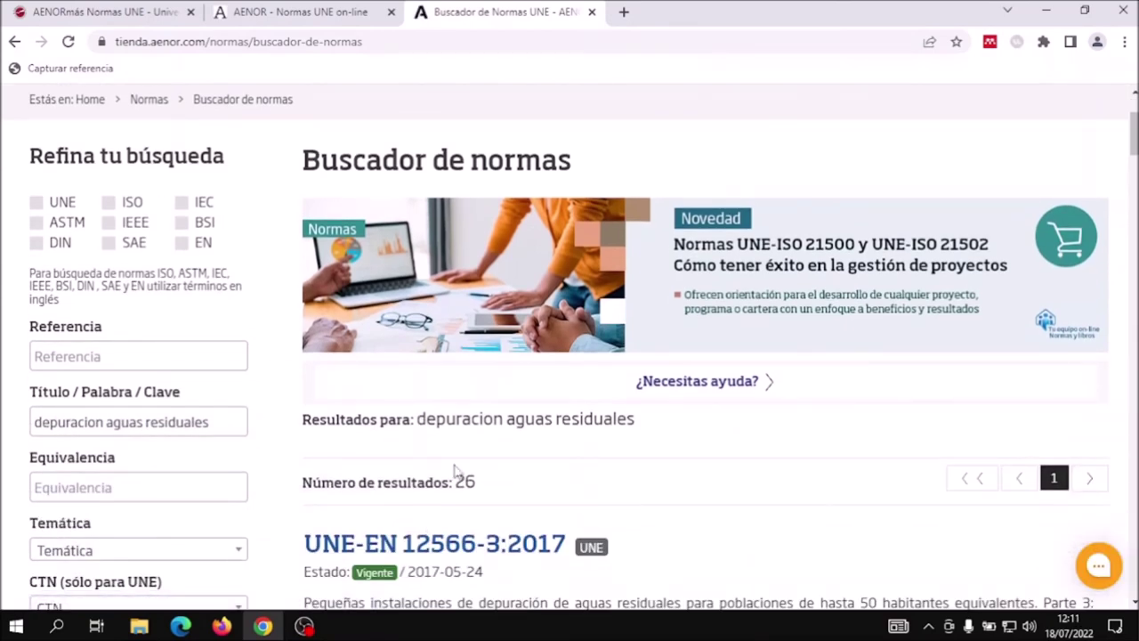
pyautogui.scroll(-2, 456, 471)
pyautogui.scroll(-3, 456, 470)
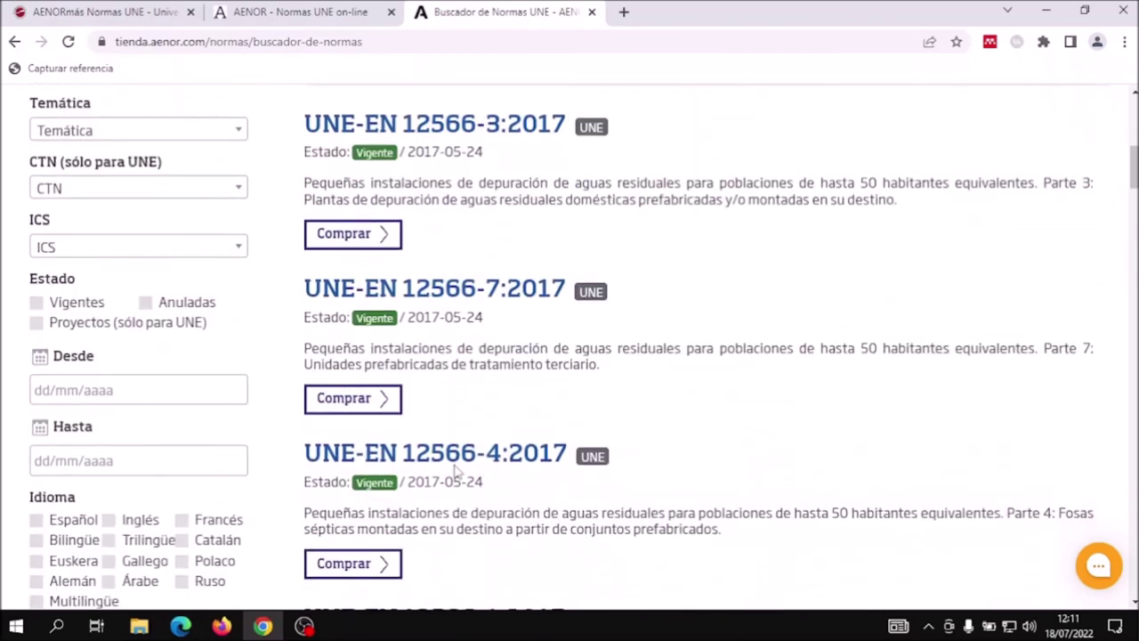
pyautogui.scroll(-2, 455, 472)
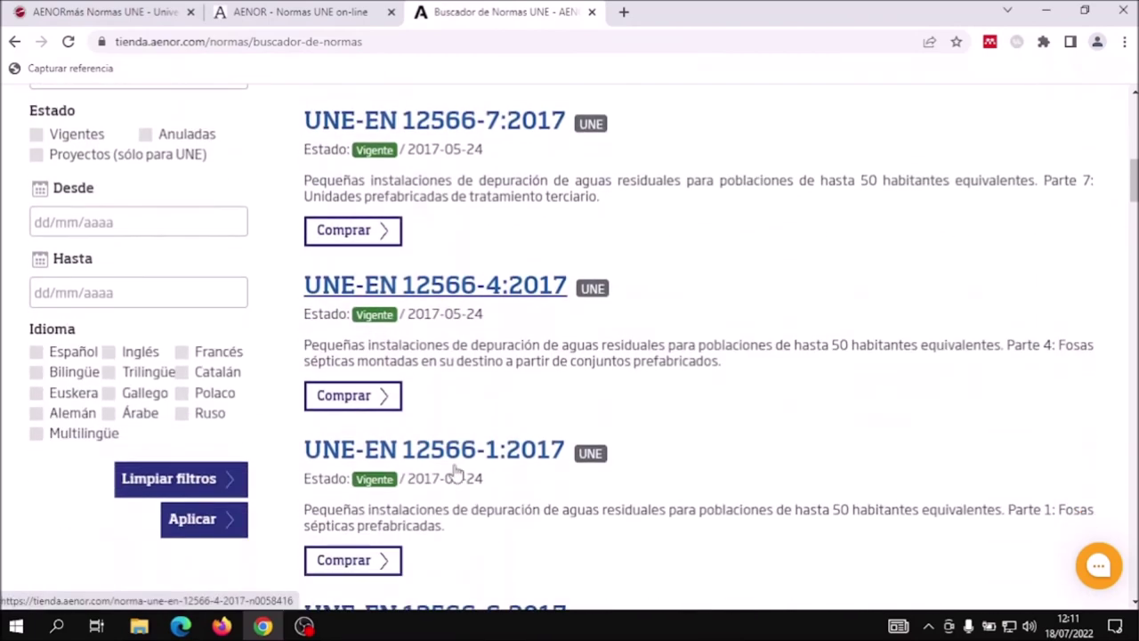
pyautogui.scroll(-3, 455, 473)
pyautogui.scroll(-10, 455, 472)
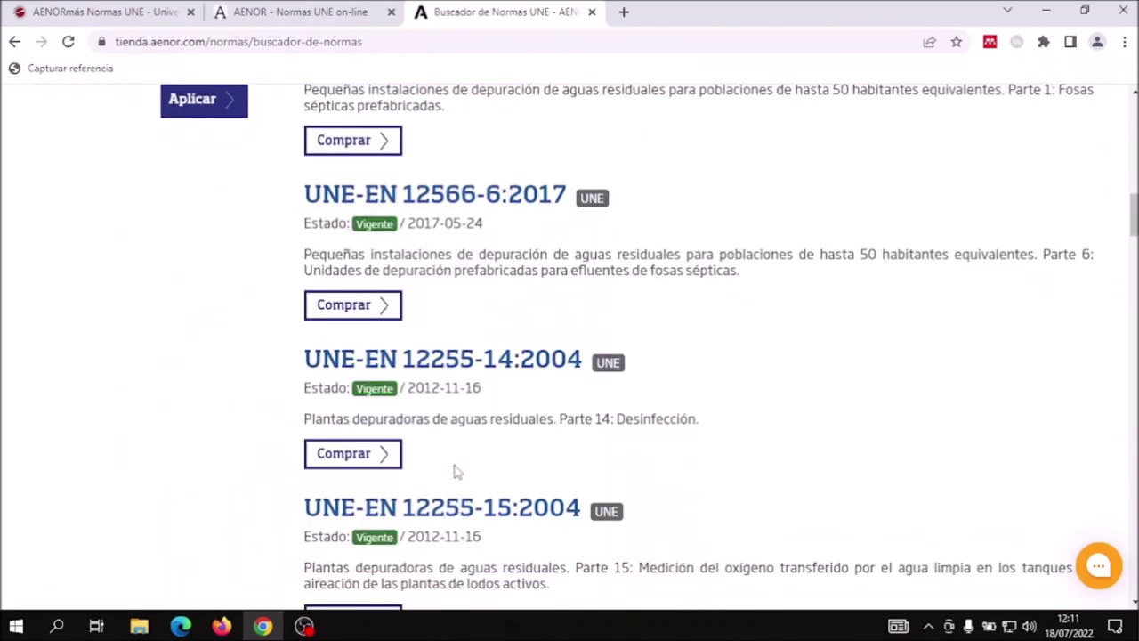
pyautogui.scroll(-8, 454, 473)
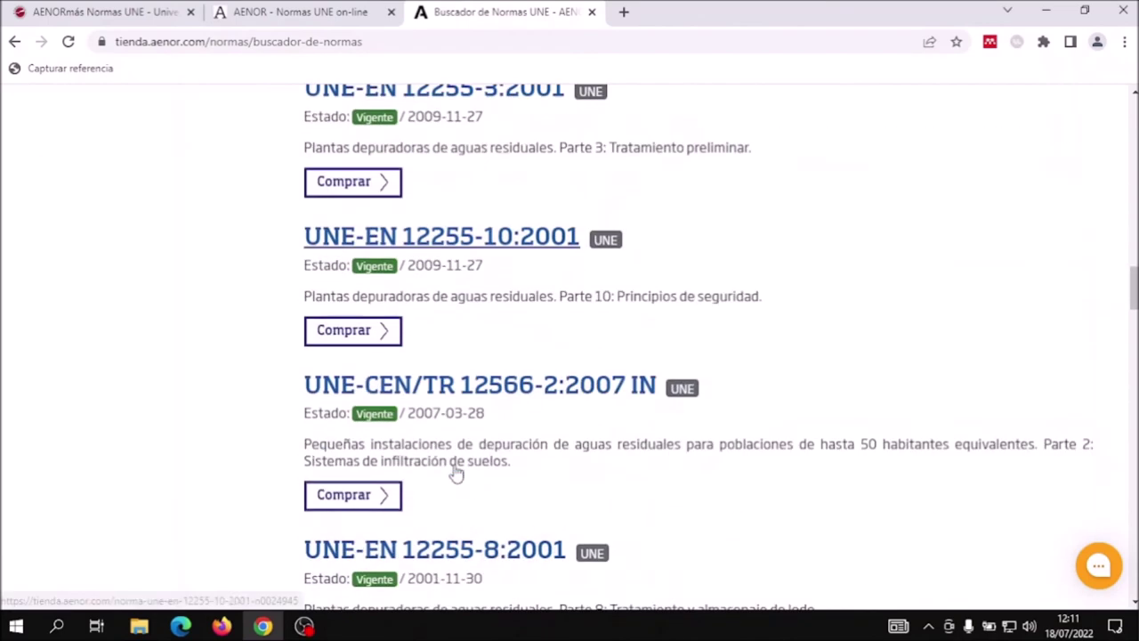